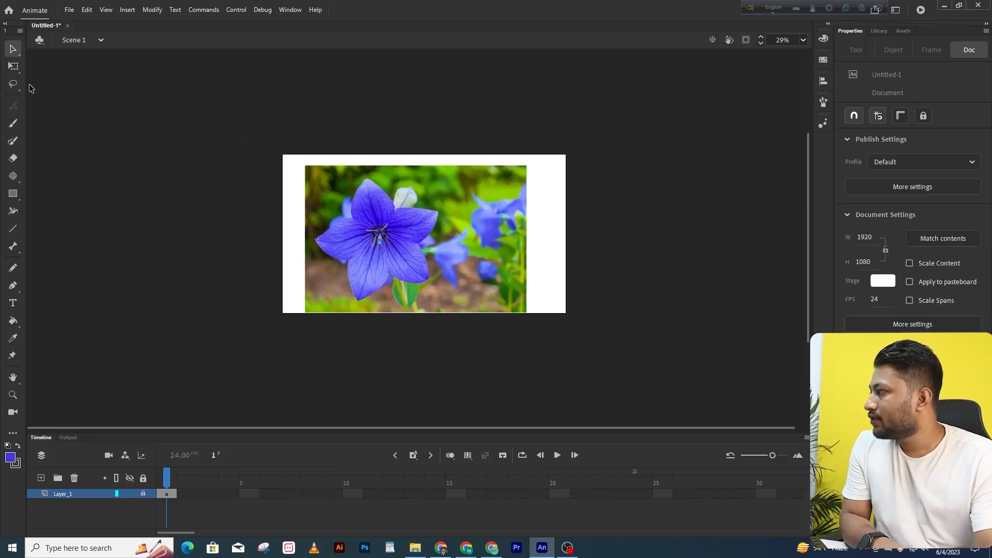
On a new layer above the photo, trace the large flower's outline with the brush and fill it with blue
{"action": "left_click", "coordinate": [15, 86]}
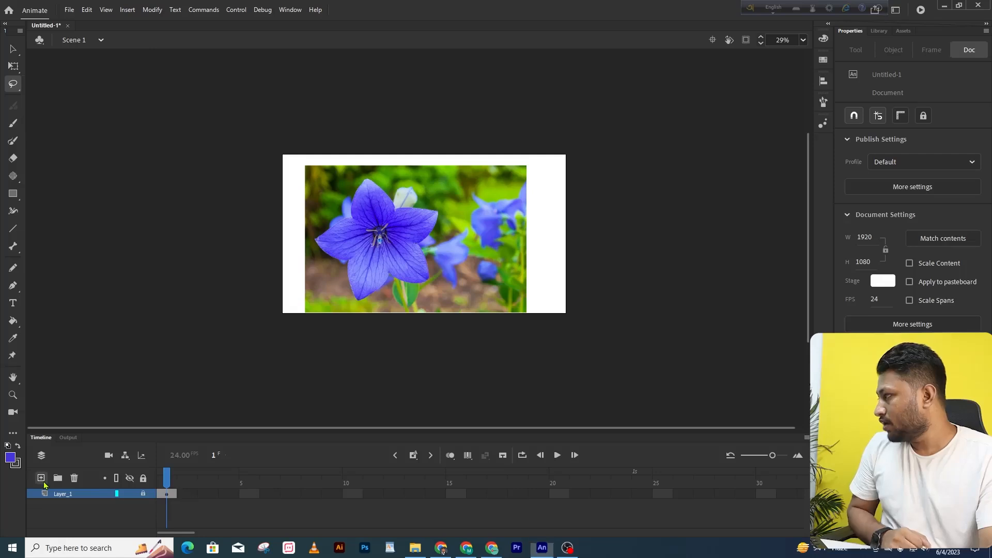
{"action": "left_click", "coordinate": [41, 478]}
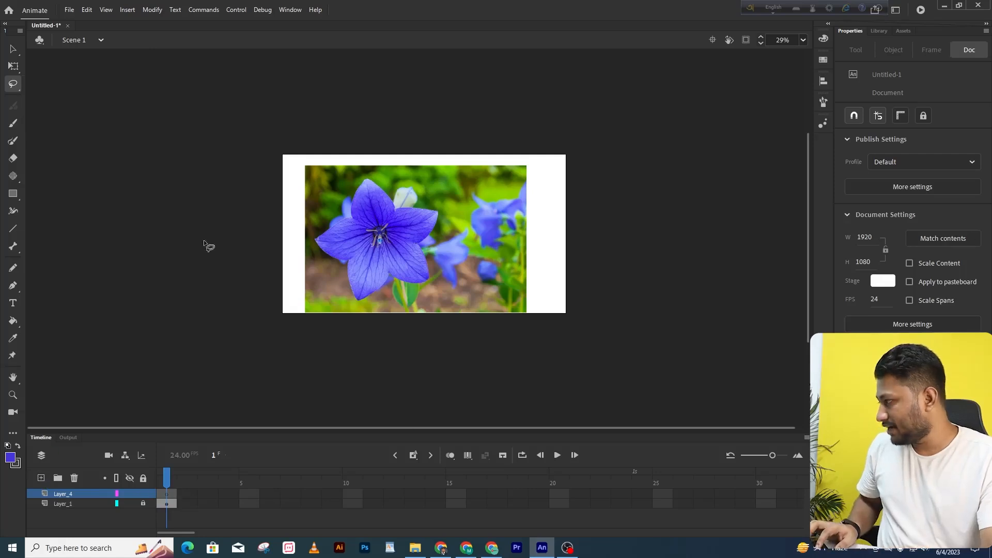
{"action": "left_click", "coordinate": [13, 124]}
{"action": "key", "text": "ctrl+="}
{"action": "mouse_move", "coordinate": [404, 246]}
{"action": "left_mouse_down"}
{"action": "mouse_move", "coordinate": [400, 202]}
{"action": "mouse_move", "coordinate": [357, 199]}
{"action": "mouse_move", "coordinate": [380, 139]}
{"action": "mouse_move", "coordinate": [409, 155]}
{"action": "mouse_move", "coordinate": [436, 197]}
{"action": "mouse_move", "coordinate": [520, 196]}
{"action": "mouse_move", "coordinate": [490, 266]}
{"action": "mouse_move", "coordinate": [505, 335]}
{"action": "mouse_move", "coordinate": [425, 326]}
{"action": "mouse_move", "coordinate": [382, 369]}
{"action": "mouse_move", "coordinate": [359, 366]}
{"action": "mouse_move", "coordinate": [348, 301]}
{"action": "mouse_move", "coordinate": [293, 285]}
{"action": "mouse_move", "coordinate": [278, 261]}
{"action": "mouse_move", "coordinate": [333, 222]}
{"action": "mouse_move", "coordinate": [363, 213]}
{"action": "left_mouse_up"}
{"action": "key", "text": "k"}
{"action": "left_click", "coordinate": [387, 282]}
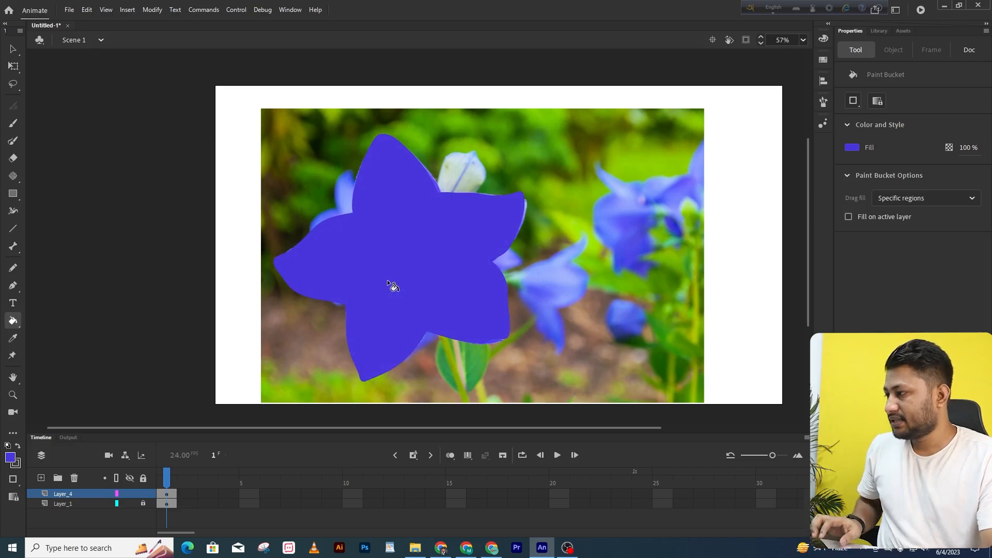
Move the filled flower shape to the right so it sits beside the photographed flower
{"action": "key", "text": "v"}
{"action": "left_click", "coordinate": [381, 272]}
{"action": "left_click_drag", "start_coordinate": [381, 272], "coordinate": [609, 270]}
{"action": "left_click_drag", "start_coordinate": [523, 271], "coordinate": [409, 253]}
{"action": "left_click", "coordinate": [706, 293]}
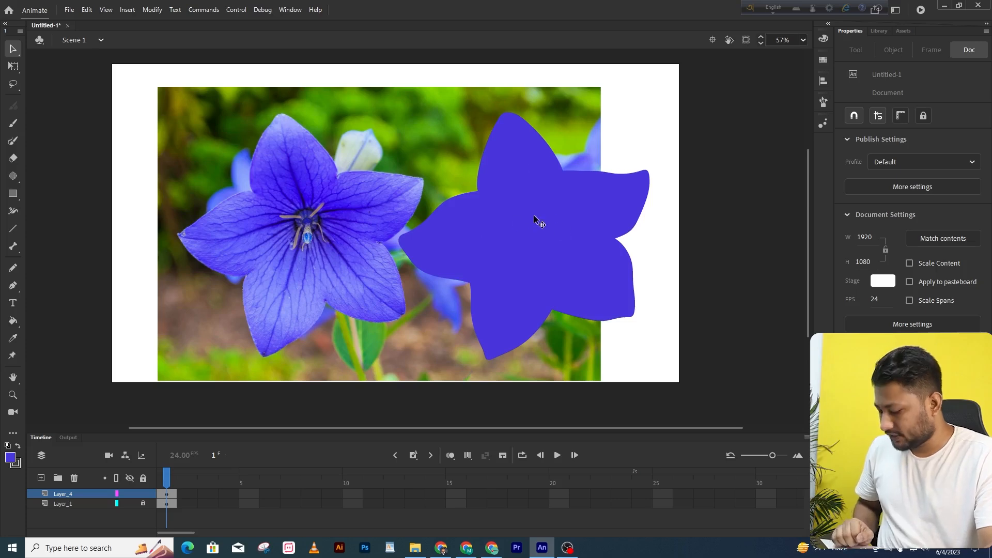
Select a thin vertical sliver about 39 px wide and 236 px high in the upper petal with the Lasso tool
{"action": "key", "text": "l"}
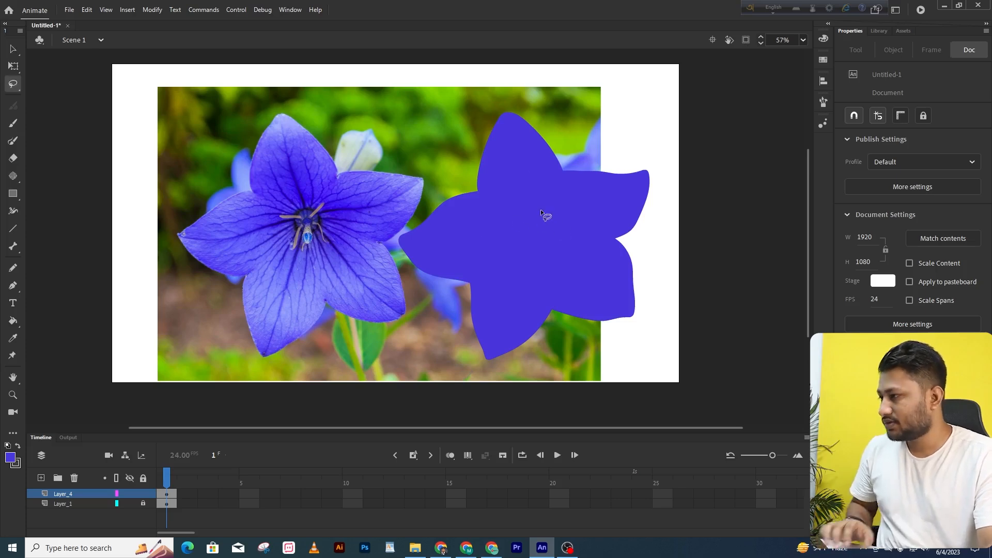
{"action": "left_click", "coordinate": [14, 93]}
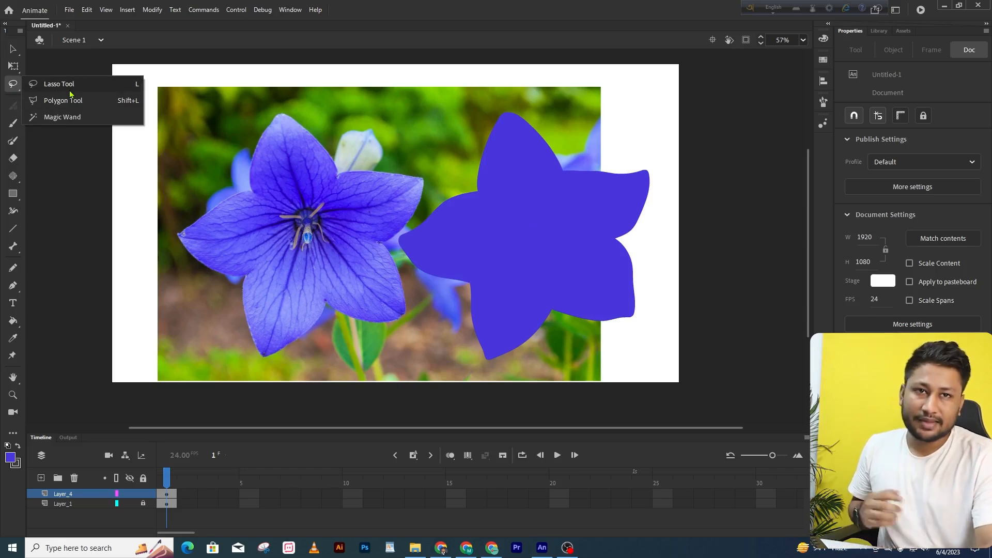
{"action": "left_click", "coordinate": [525, 231]}
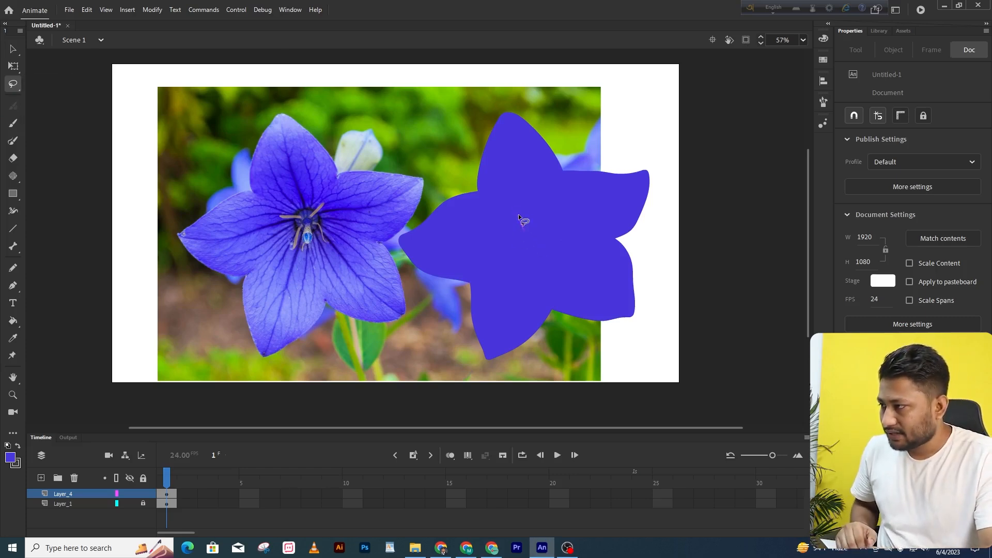
{"action": "left_click_drag", "start_coordinate": [525, 210], "coordinate": [526, 239]}
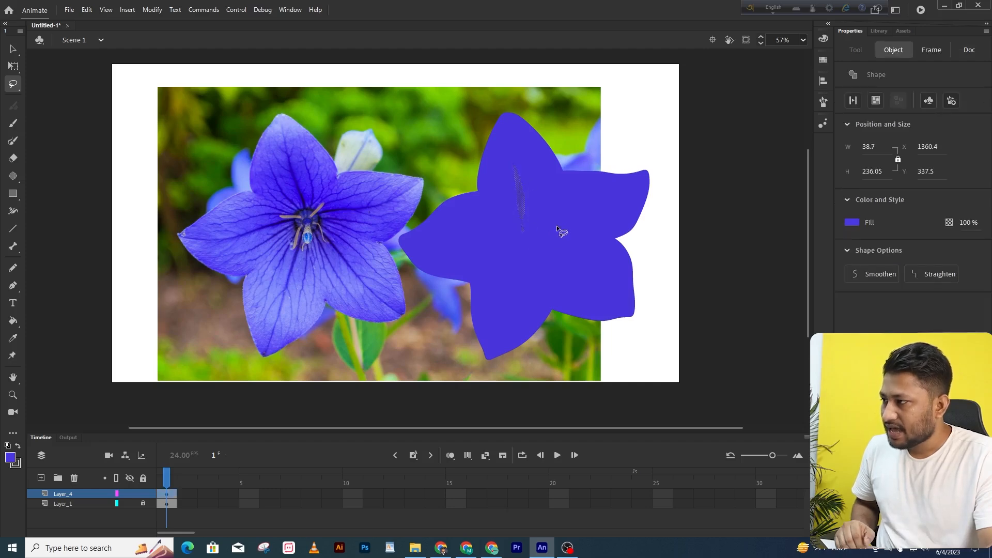
Hide Layer_1 with the photo, delete the lassoed sliver from the upper petal, and undo the deletion
{"action": "left_click", "coordinate": [747, 247]}
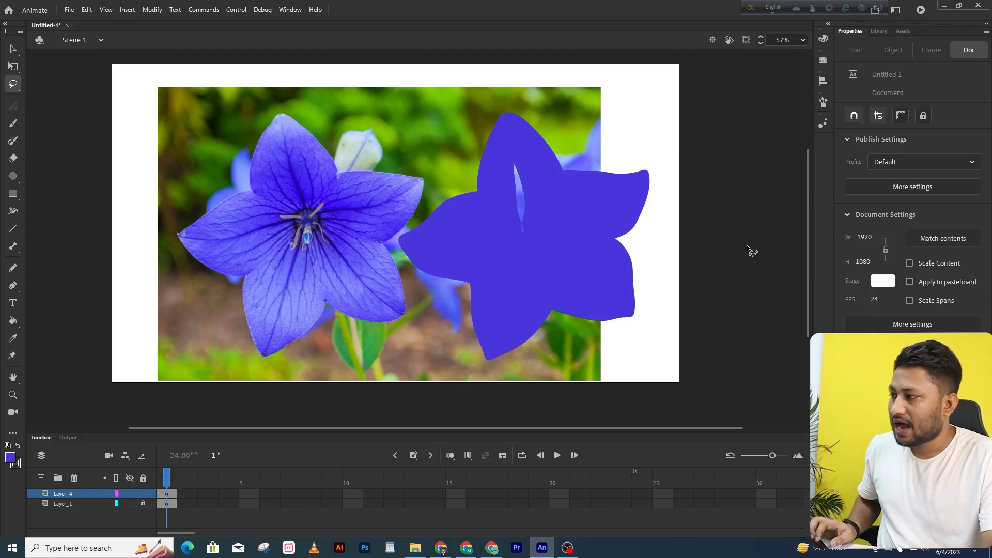
{"action": "left_click", "coordinate": [130, 504]}
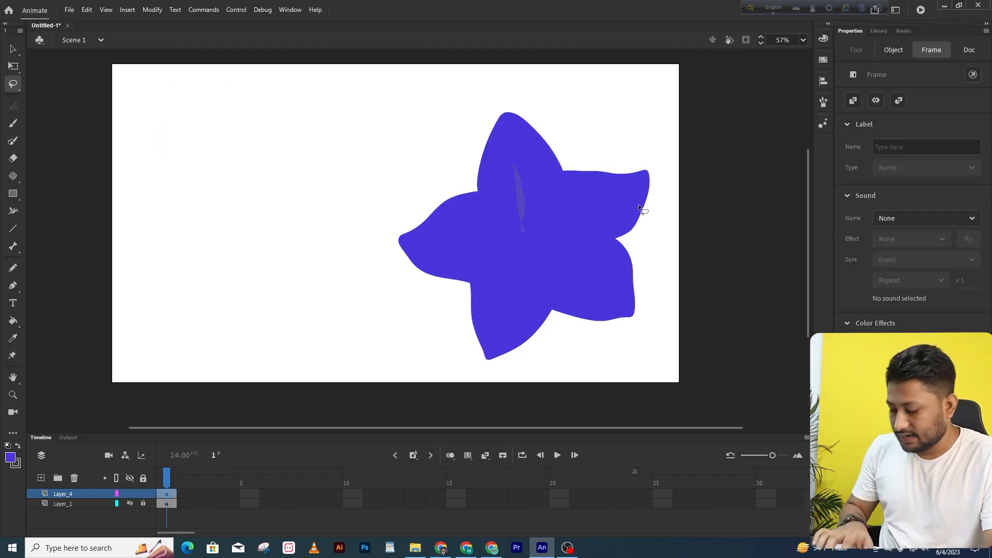
{"action": "key", "text": "Delete"}
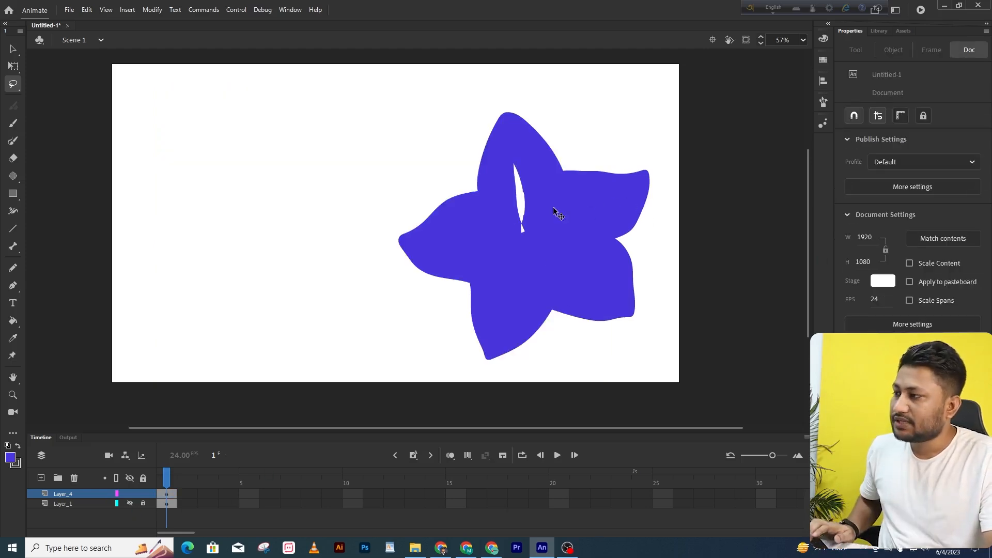
{"action": "key", "text": "ctrl+z"}
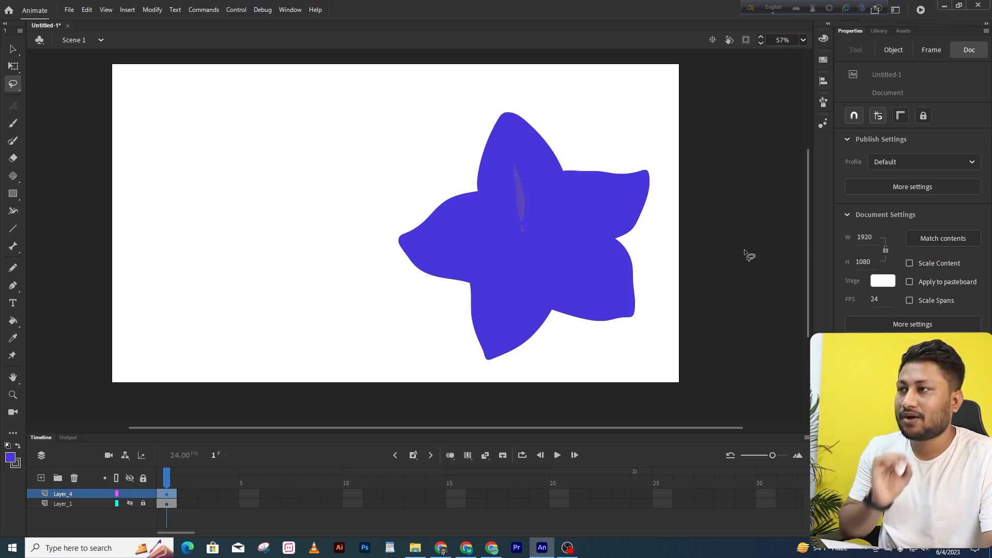
Change the fill of the selected sliver in the upper petal to dark blue #160C65
{"action": "left_click", "coordinate": [825, 39]}
{"action": "left_click_drag", "start_coordinate": [647, 121], "coordinate": [681, 144]}
{"action": "left_click", "coordinate": [13, 50]}
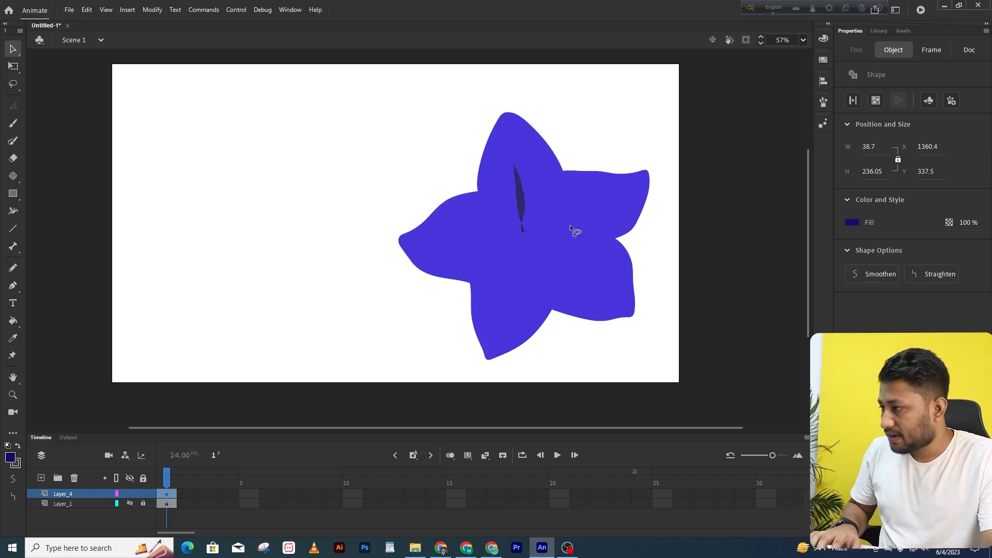
Lasso several thin vein-shaped slivers radiating from the flower's centre into the petals
{"action": "key", "text": "l"}
{"action": "left_click_drag", "start_coordinate": [526, 253], "coordinate": [505, 313]}
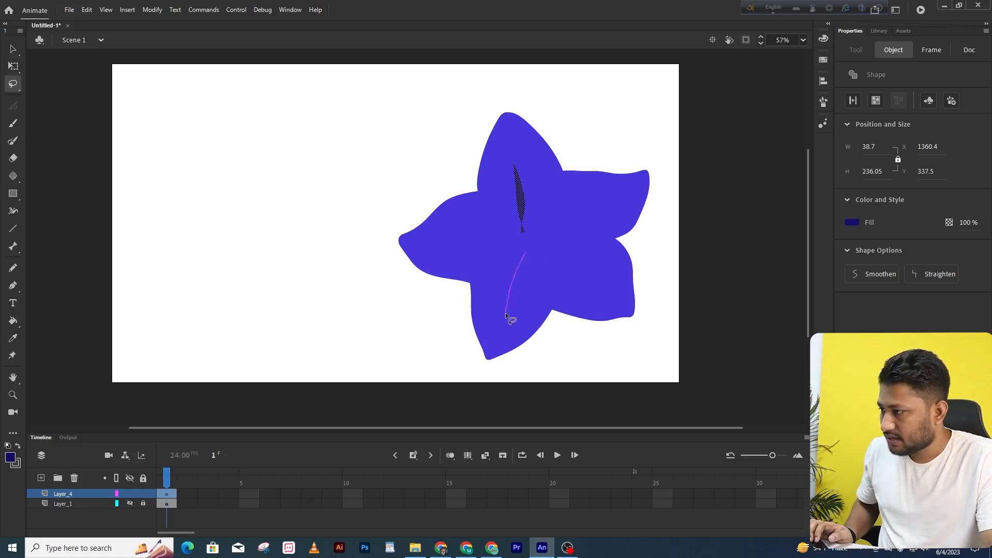
{"action": "left_click_drag", "start_coordinate": [528, 251], "coordinate": [528, 253]}
{"action": "mouse_move", "coordinate": [601, 293]}
{"action": "left_mouse_down"}
{"action": "mouse_move", "coordinate": [566, 249]}
{"action": "mouse_move", "coordinate": [573, 214]}
{"action": "mouse_move", "coordinate": [608, 210]}
{"action": "mouse_move", "coordinate": [560, 225]}
{"action": "left_mouse_up"}
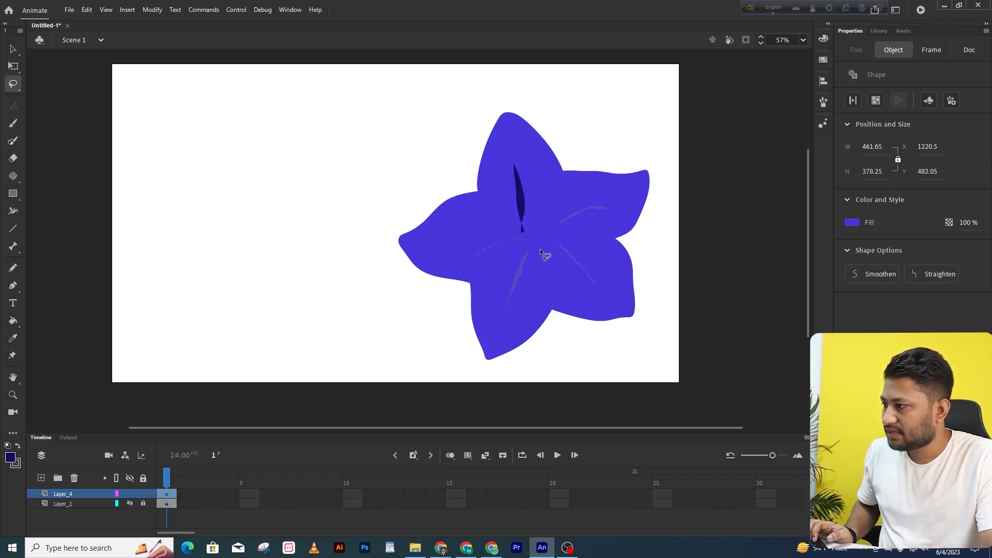
{"action": "left_click_drag", "start_coordinate": [511, 226], "coordinate": [471, 226]}
{"action": "mouse_move", "coordinate": [540, 216]}
{"action": "left_mouse_down"}
{"action": "mouse_move", "coordinate": [539, 266]}
{"action": "mouse_move", "coordinate": [549, 260]}
{"action": "mouse_move", "coordinate": [510, 250]}
{"action": "mouse_move", "coordinate": [551, 222]}
{"action": "left_mouse_up"}
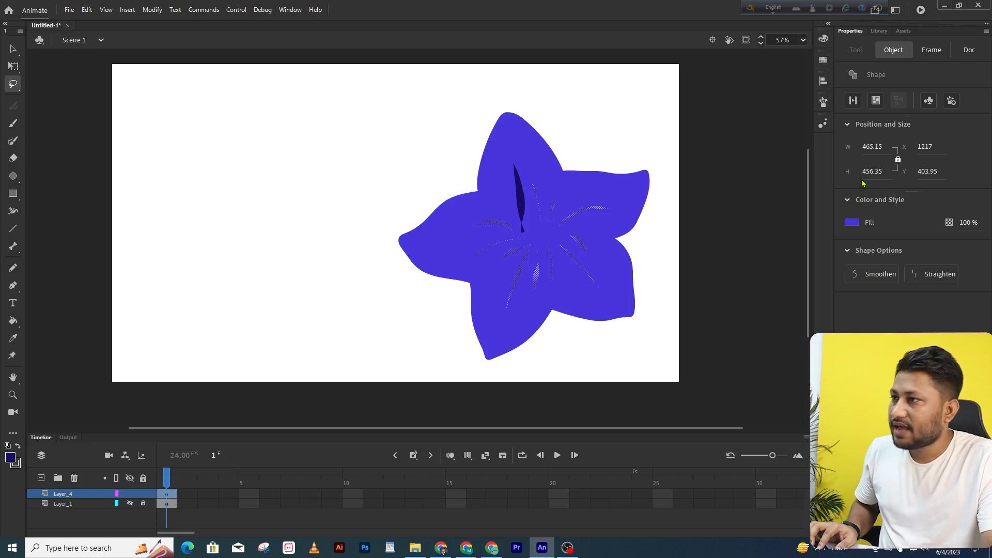
Fill the selected vein slivers with the dark blue sampled from the upper petal's sliver and clear the selection
{"action": "left_click", "coordinate": [823, 39]}
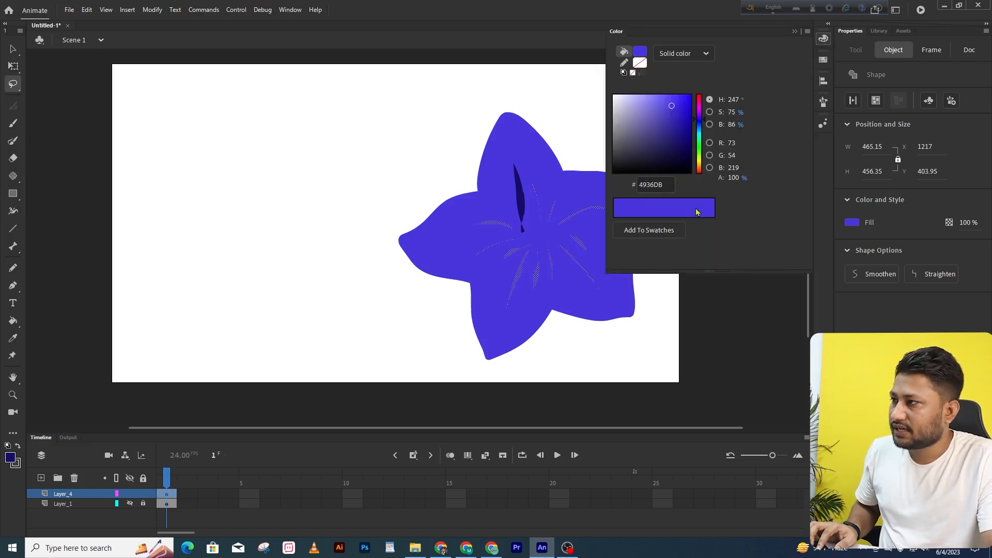
{"action": "left_click", "coordinate": [823, 39]}
{"action": "left_click", "coordinate": [10, 458]}
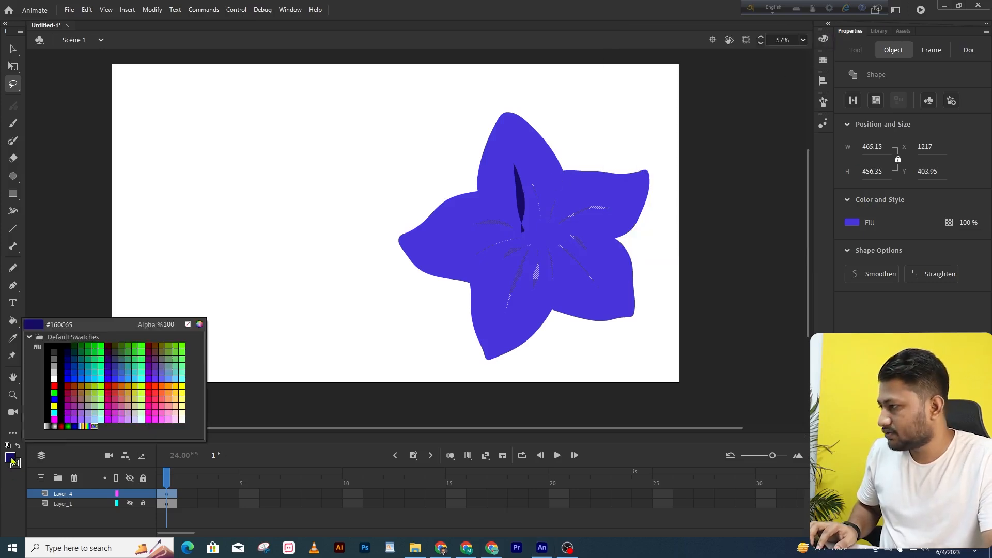
{"action": "left_click", "coordinate": [518, 190]}
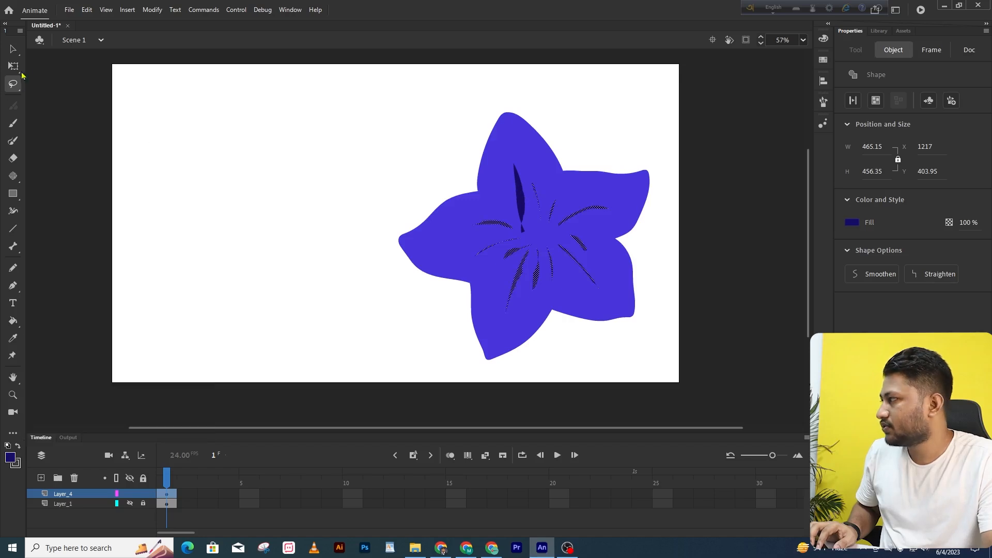
{"action": "key", "text": "v"}
{"action": "left_click", "coordinate": [690, 236]}
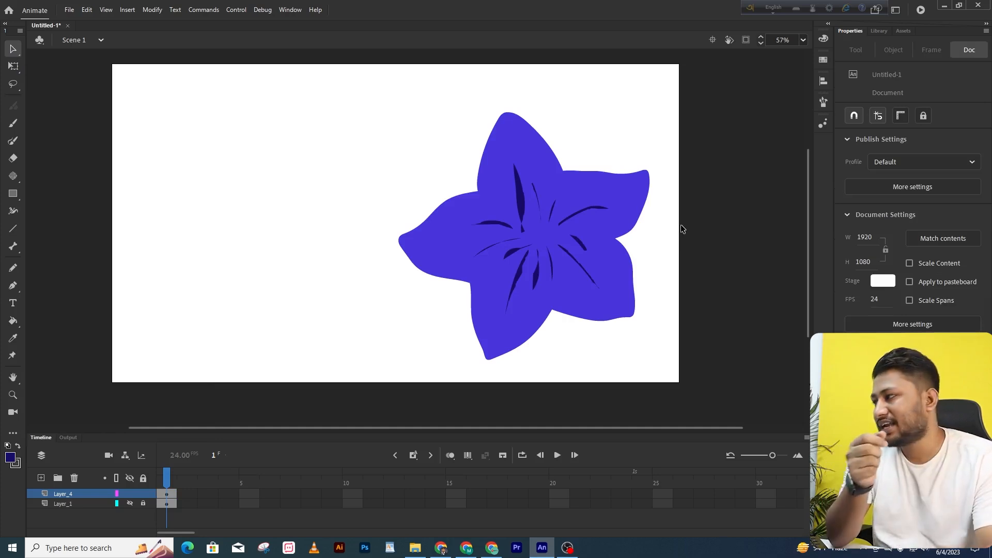
Lasso an area along the upper edge of the left petal, delete it, and undo the deletion
{"action": "key", "text": "l"}
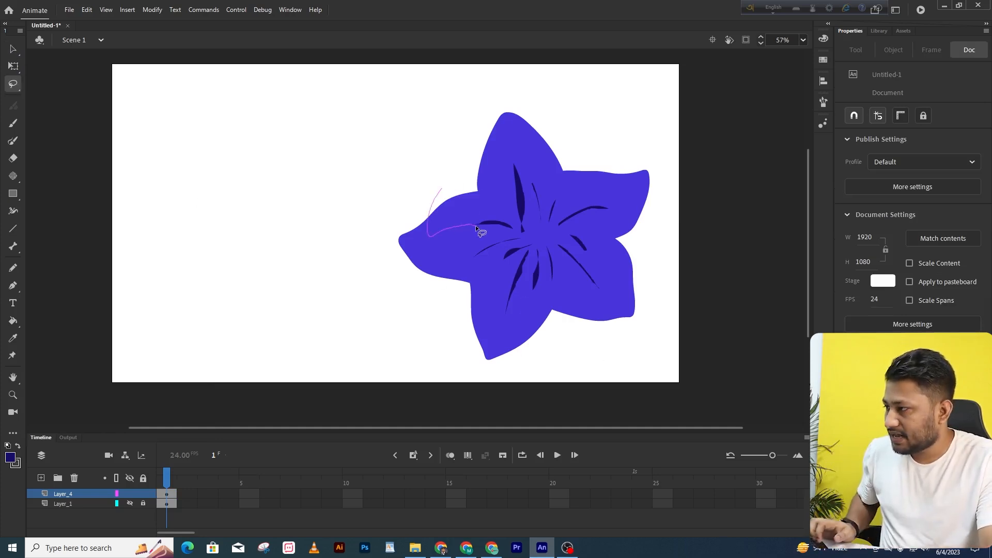
{"action": "left_click_drag", "start_coordinate": [476, 226], "coordinate": [480, 179]}
{"action": "key", "text": "Delete"}
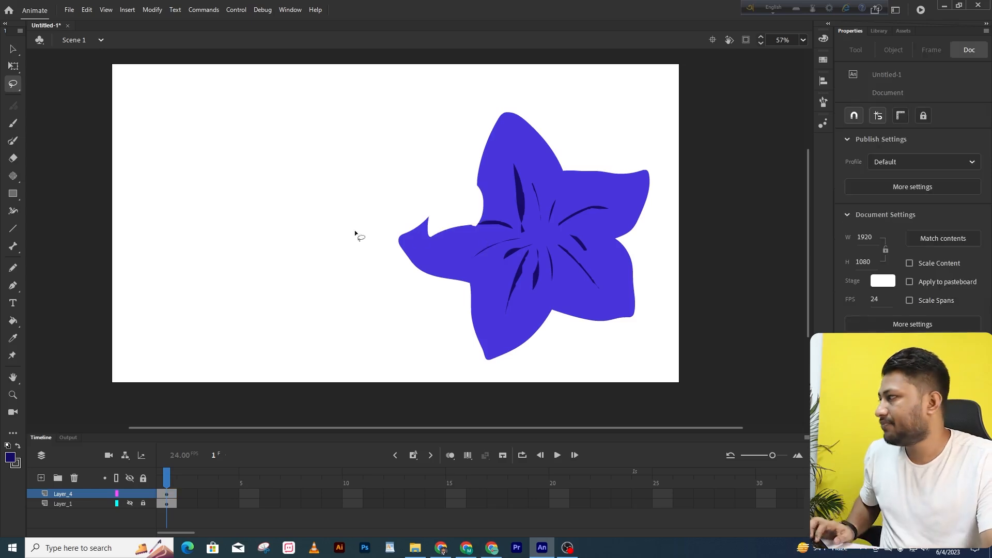
{"action": "key", "text": "ctrl+z"}
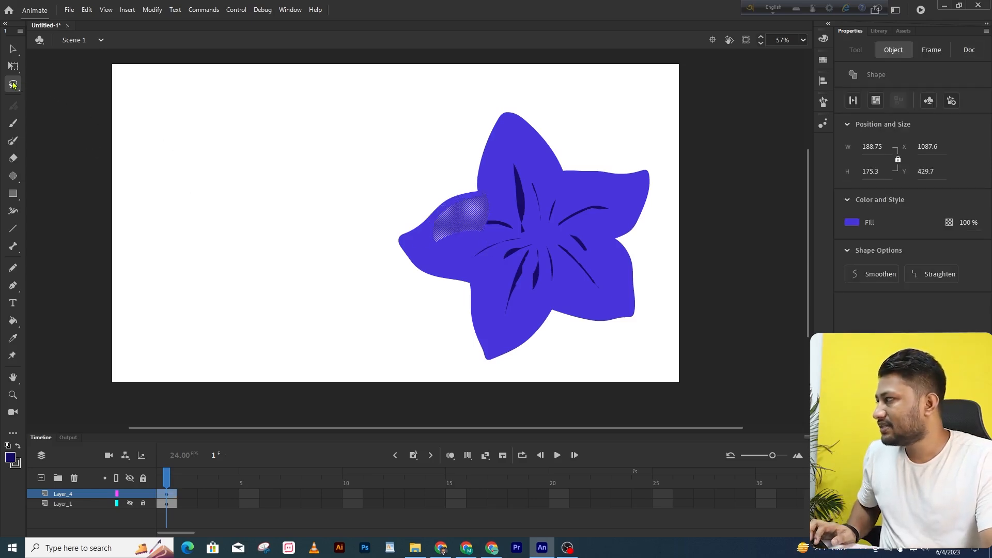
Select a straight-edged area across the left and upper petals with the Polygon Tool, delete it, undo the deletion and deselect
{"action": "left_click", "coordinate": [13, 84]}
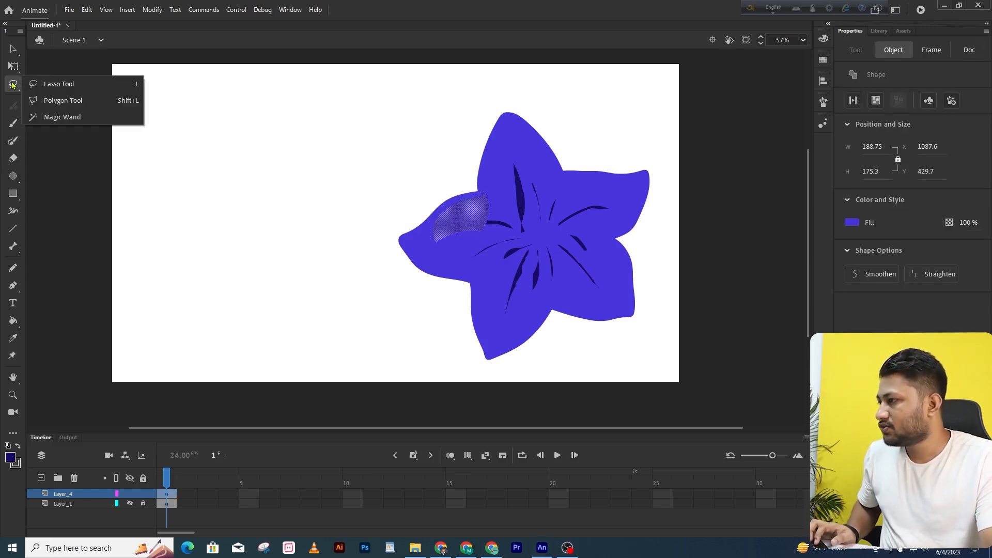
{"action": "left_click", "coordinate": [89, 106]}
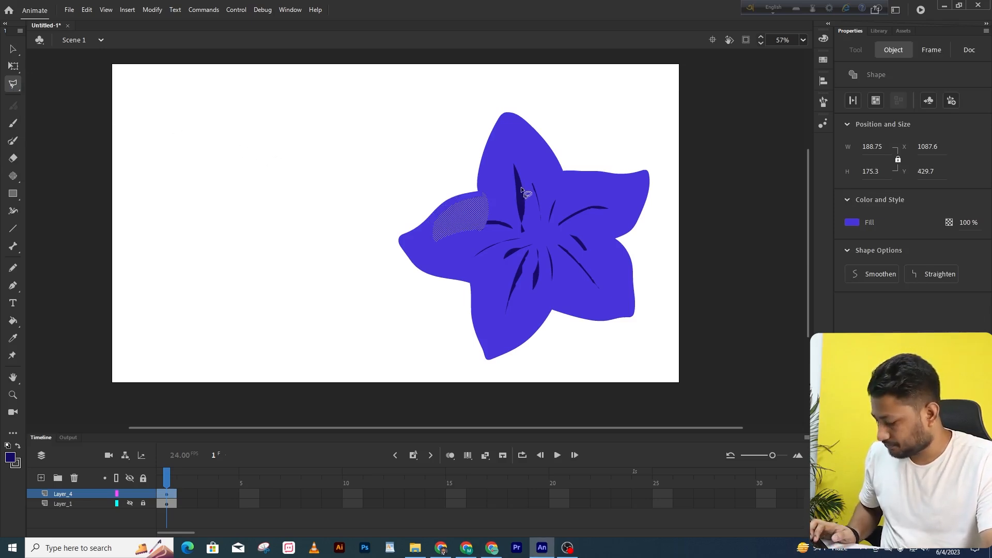
{"action": "left_click", "coordinate": [392, 161]}
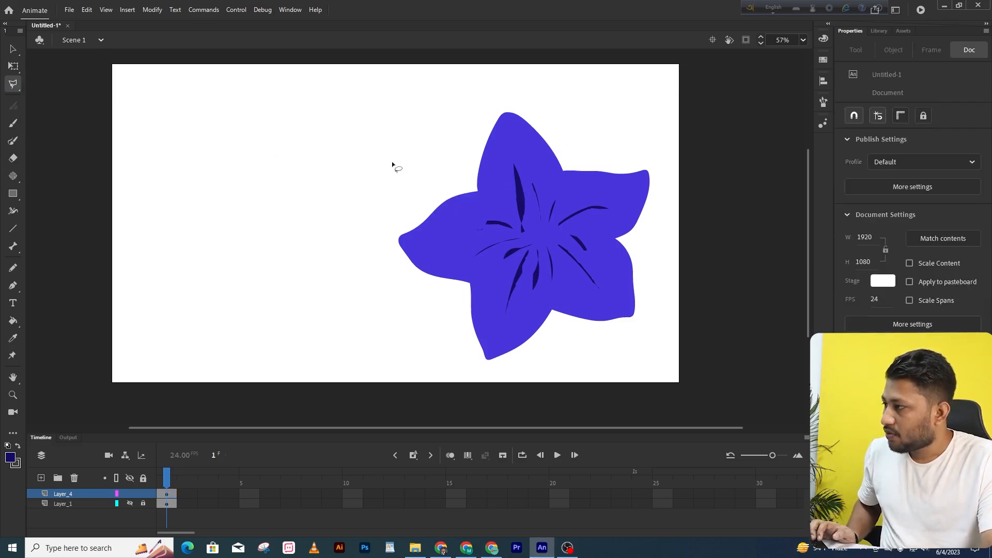
{"action": "left_click", "coordinate": [366, 188]}
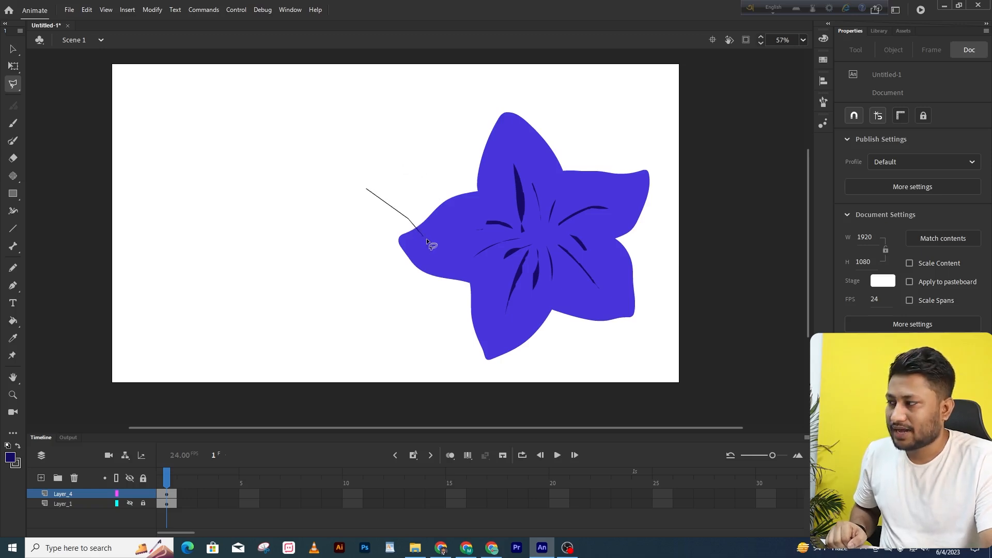
{"action": "left_click", "coordinate": [505, 178]}
{"action": "left_click", "coordinate": [497, 154]}
{"action": "double_click", "coordinate": [420, 139]}
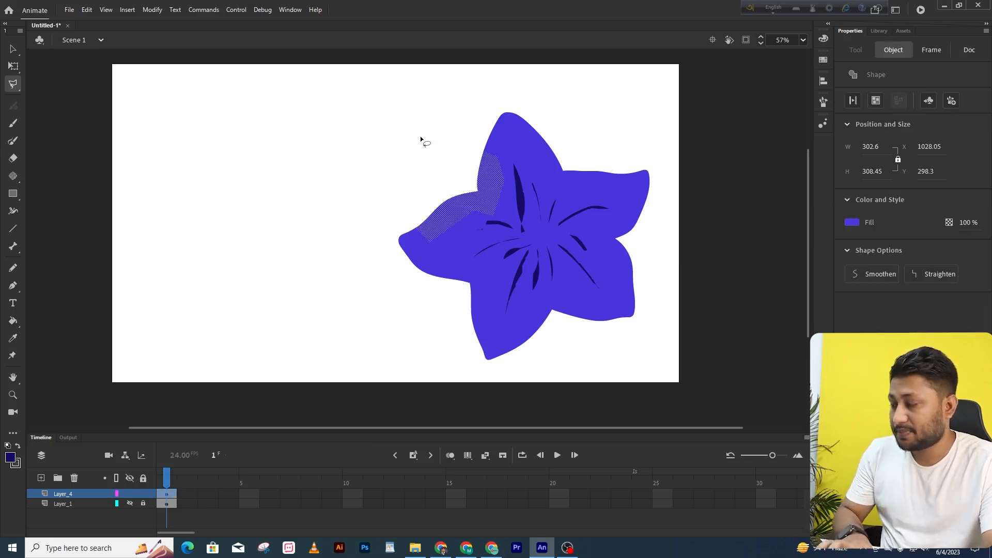
{"action": "key", "text": "Delete"}
{"action": "key", "text": "ctrl+z"}
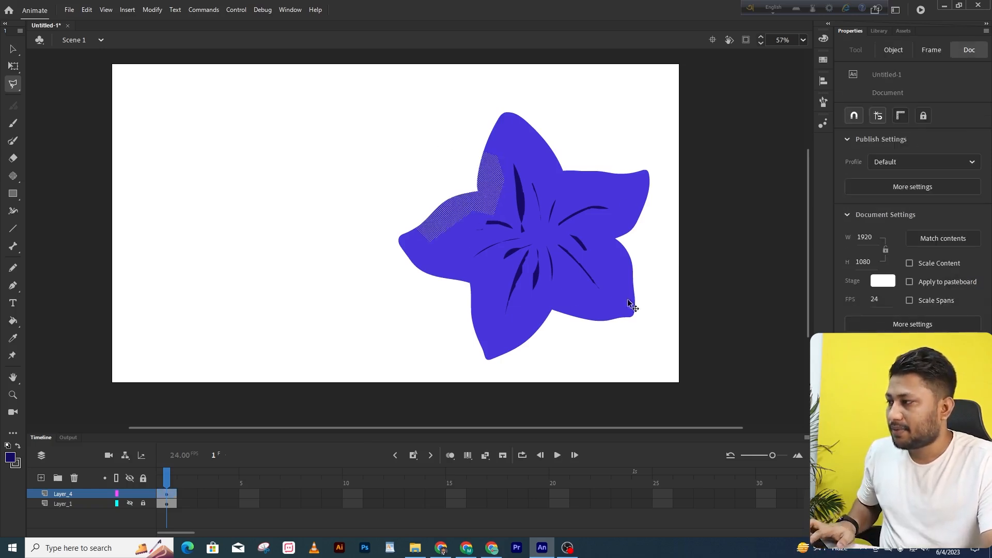
{"action": "key", "text": "v"}
{"action": "left_click", "coordinate": [422, 312]}
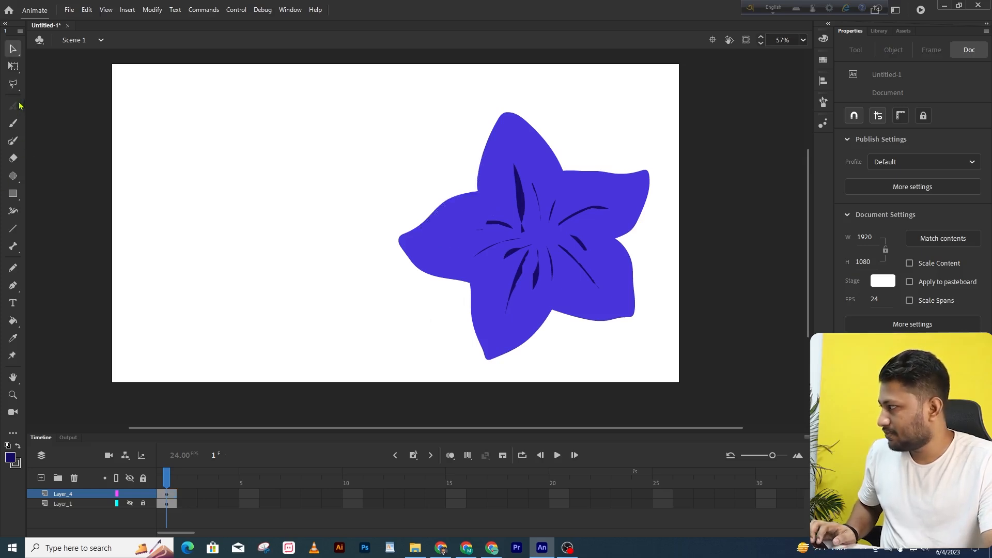
Select angular, straight-edged areas inside the left, lower-right and upper petals with the Polygon Tool
{"action": "left_click", "coordinate": [12, 84]}
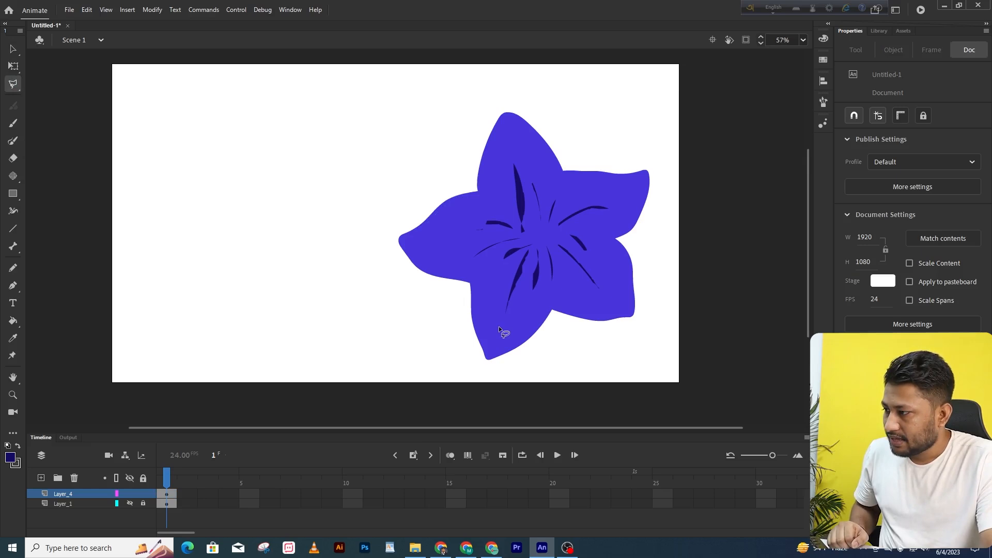
{"action": "left_click_drag", "start_coordinate": [420, 239], "coordinate": [470, 237]}
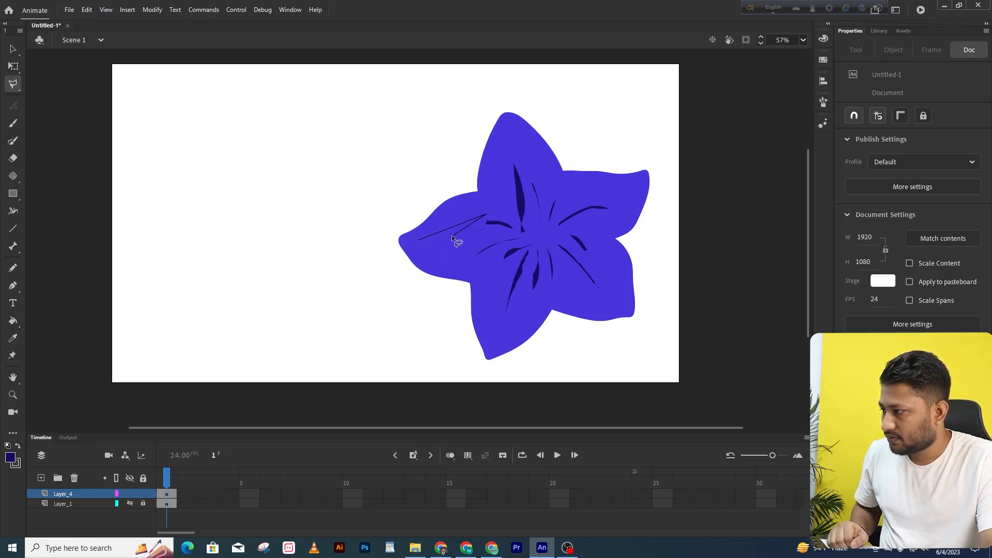
{"action": "left_click_drag", "start_coordinate": [487, 240], "coordinate": [420, 240]}
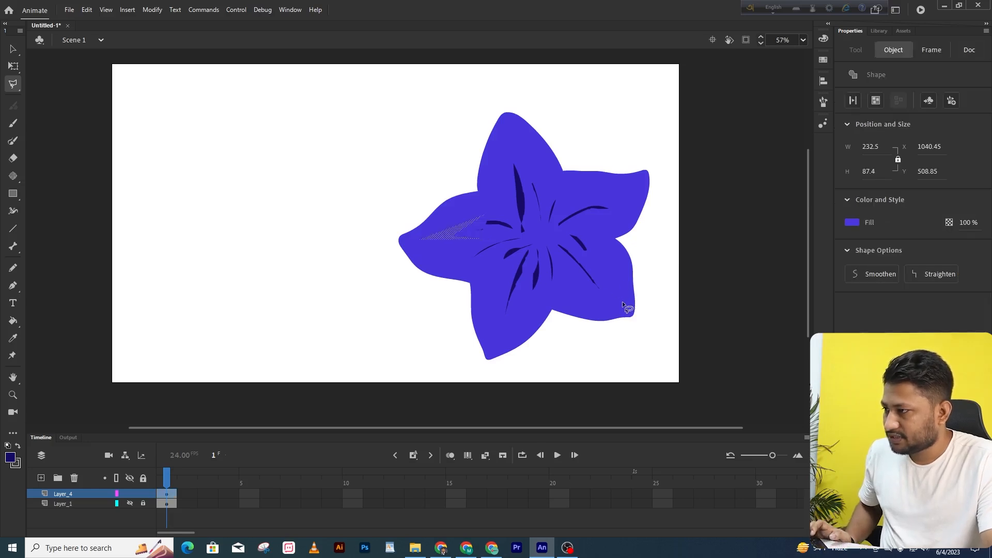
{"action": "left_click_drag", "start_coordinate": [606, 278], "coordinate": [572, 278]}
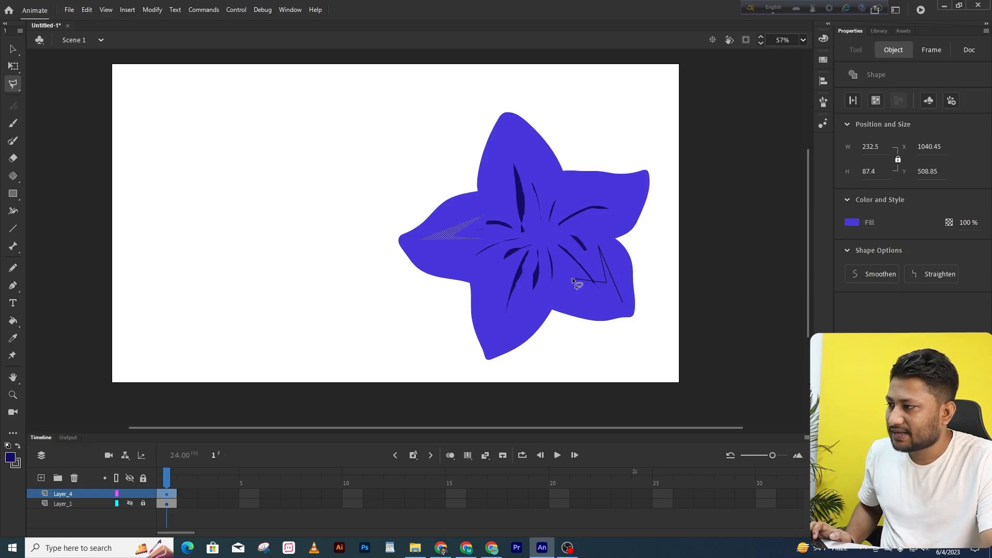
{"action": "left_click_drag", "start_coordinate": [623, 303], "coordinate": [625, 304]}
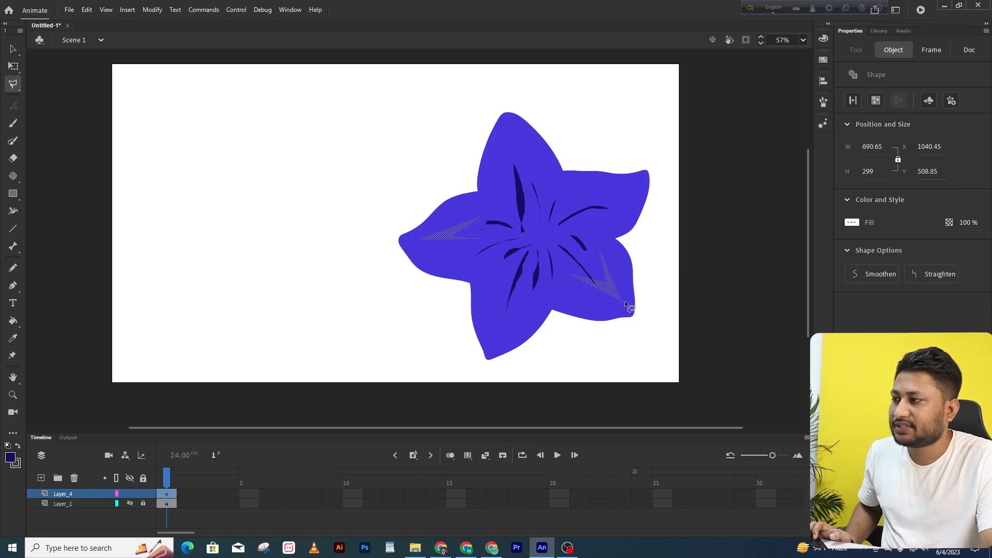
{"action": "mouse_move", "coordinate": [524, 155]}
{"action": "left_mouse_down"}
{"action": "mouse_move", "coordinate": [513, 121]}
{"action": "mouse_move", "coordinate": [507, 173]}
{"action": "mouse_move", "coordinate": [515, 147]}
{"action": "mouse_move", "coordinate": [529, 167]}
{"action": "left_mouse_up"}
Fill the selected angular petal areas with dark blue #160C65 and deselect them
{"action": "left_click", "coordinate": [10, 457]}
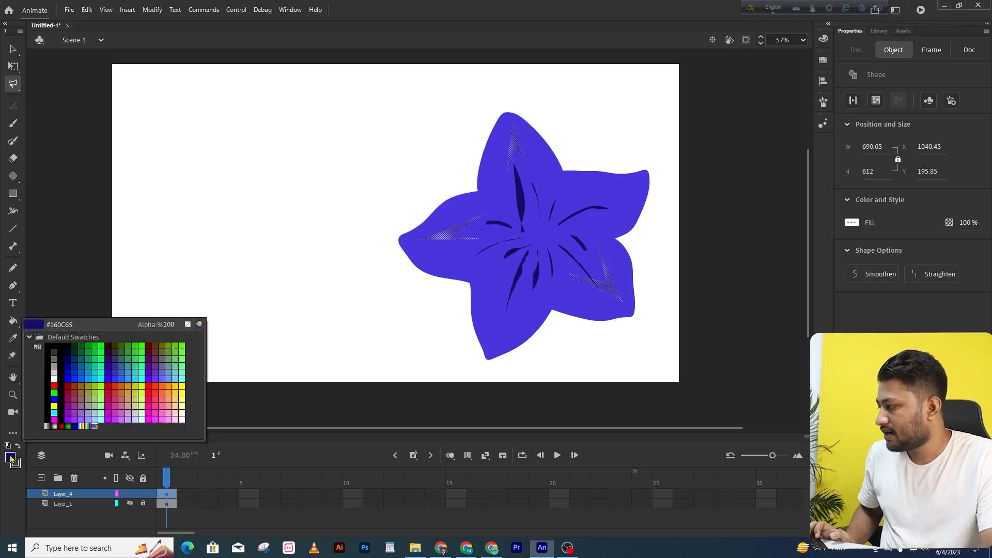
{"action": "left_click", "coordinate": [41, 330]}
{"action": "left_click", "coordinate": [12, 51]}
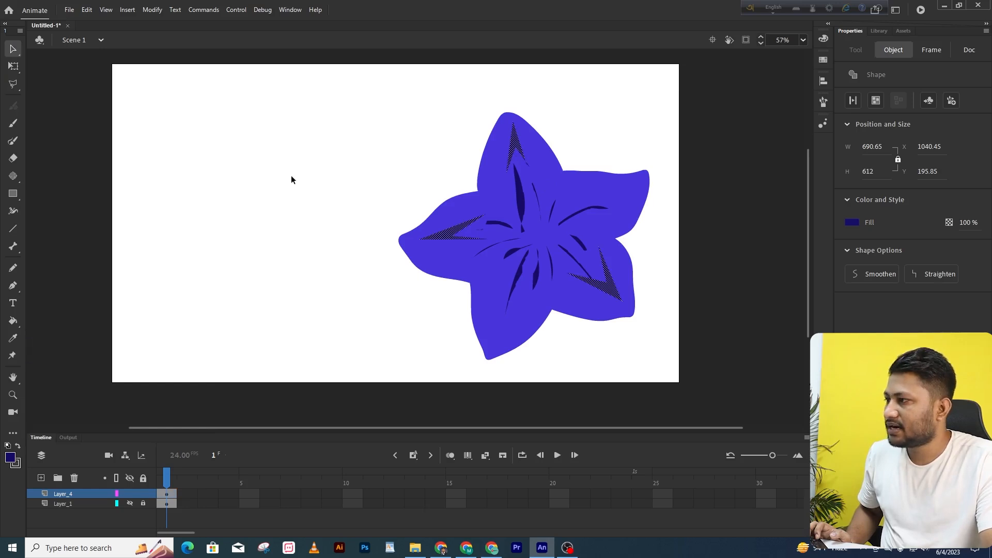
{"action": "left_click", "coordinate": [288, 174]}
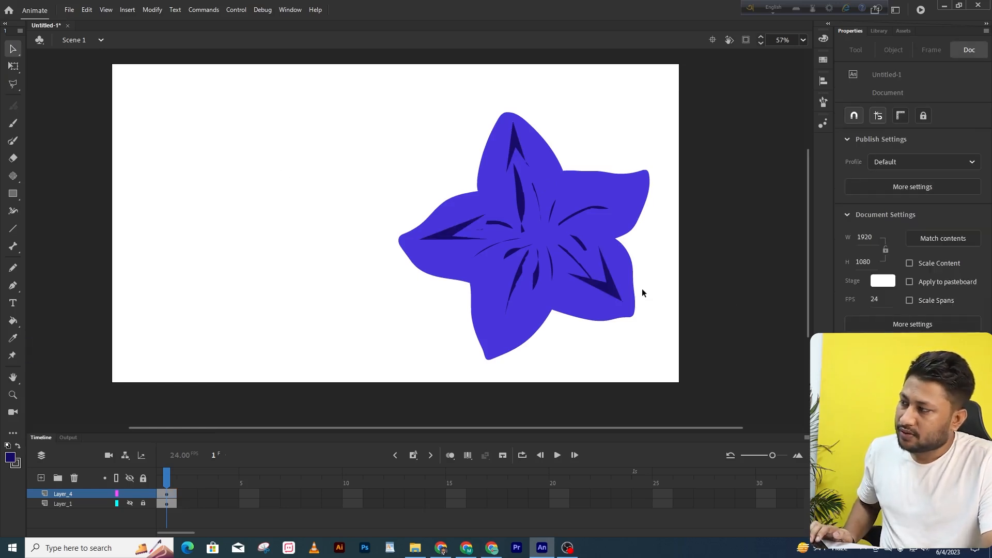
Select the whole flower and fill it with the lighter blue sampled from a petal, covering all the dark details
{"action": "key", "text": "ctrl+z"}
{"action": "left_click", "coordinate": [672, 186]}
{"action": "left_click_drag", "start_coordinate": [693, 109], "coordinate": [459, 466]}
{"action": "left_click", "coordinate": [680, 274]}
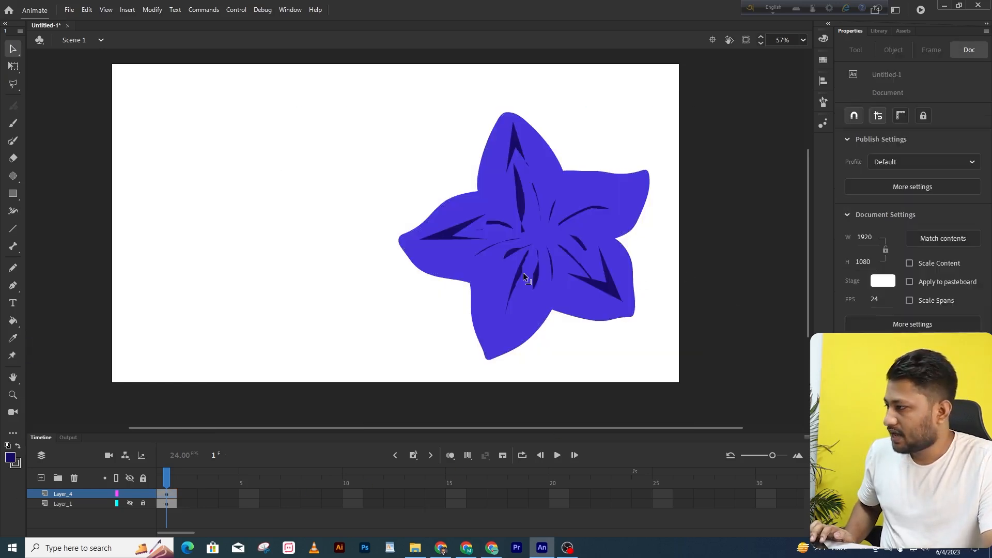
{"action": "left_click", "coordinate": [9, 460]}
{"action": "left_click", "coordinate": [452, 263]}
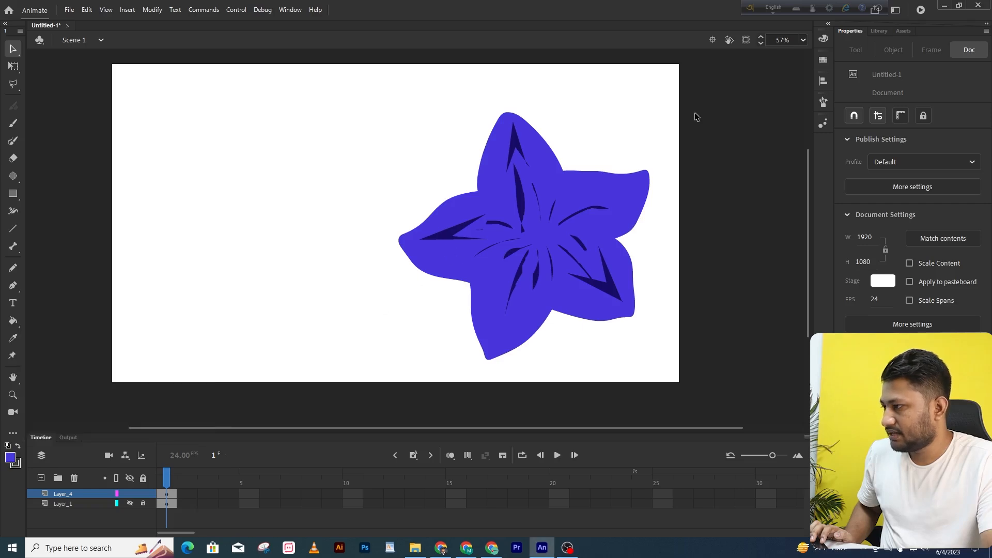
{"action": "left_click_drag", "start_coordinate": [702, 102], "coordinate": [443, 438]}
{"action": "left_click_drag", "start_coordinate": [720, 74], "coordinate": [303, 425]}
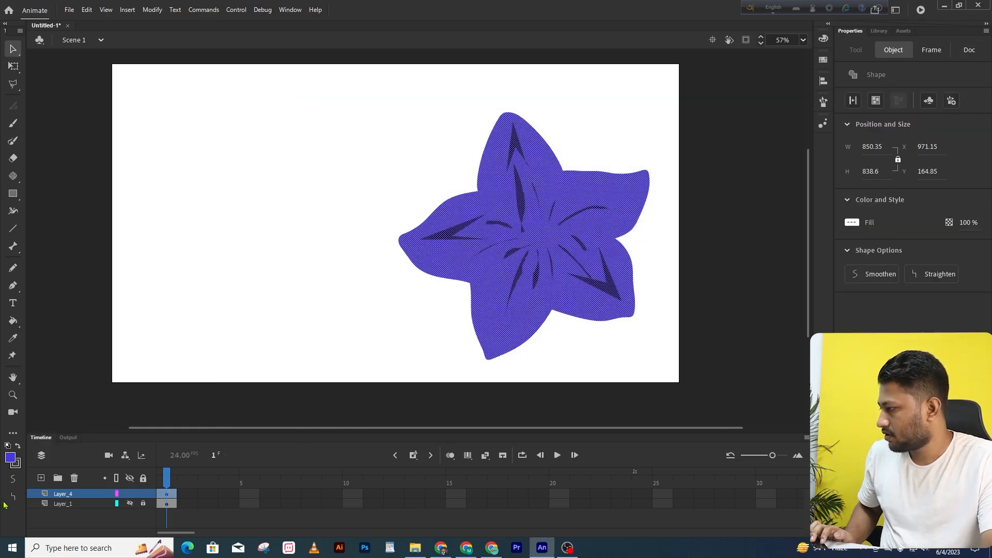
{"action": "left_click", "coordinate": [11, 458]}
{"action": "left_click", "coordinate": [444, 259]}
{"action": "left_click", "coordinate": [270, 278]}
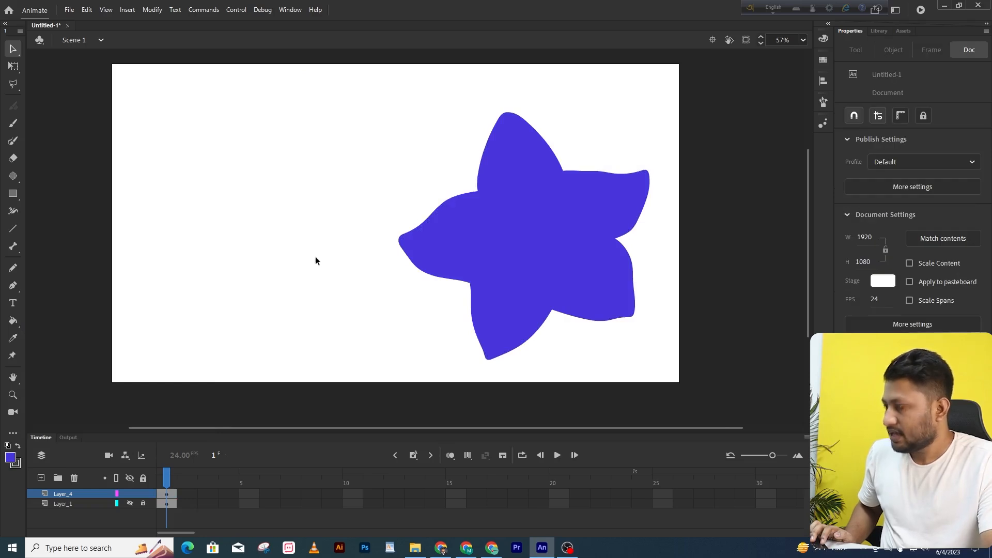
Lasso freehand vein-shaped slivers around the flower's centre and across its petals with the Lasso Tool
{"action": "key", "text": "l"}
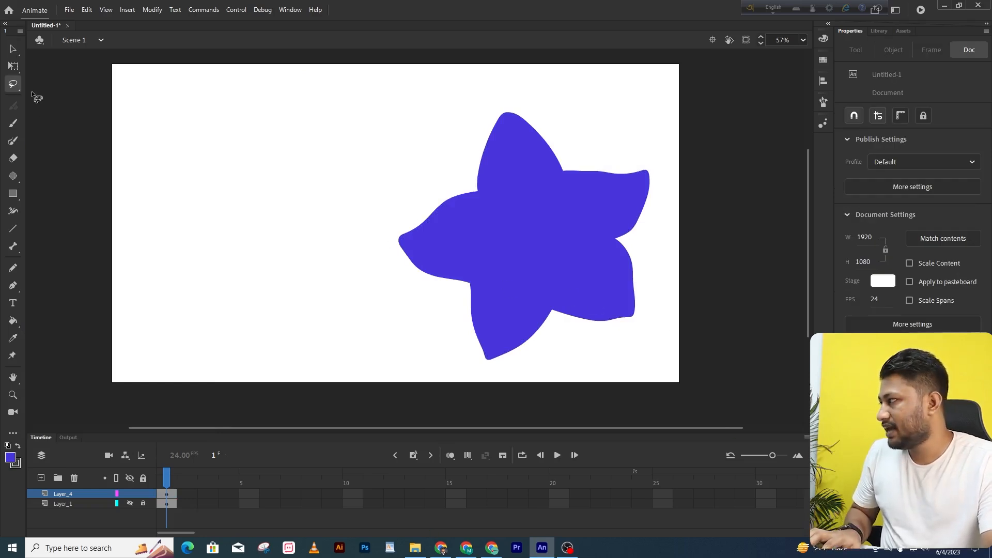
{"action": "left_click", "coordinate": [19, 88]}
{"action": "left_click", "coordinate": [68, 89]}
{"action": "mouse_move", "coordinate": [542, 205]}
{"action": "left_mouse_down"}
{"action": "mouse_move", "coordinate": [480, 237]}
{"action": "mouse_move", "coordinate": [551, 209]}
{"action": "left_mouse_up"}
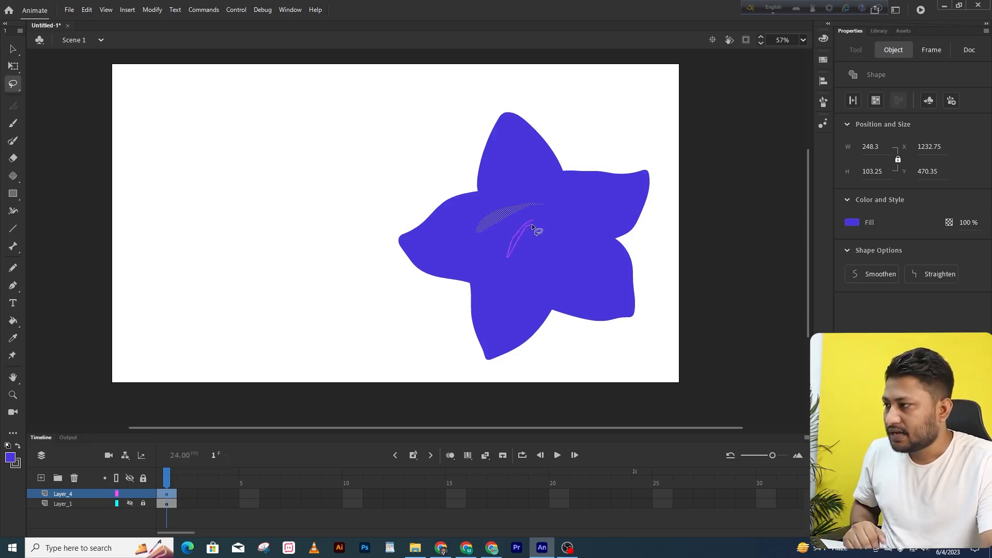
{"action": "left_click_drag", "start_coordinate": [533, 226], "coordinate": [566, 242]}
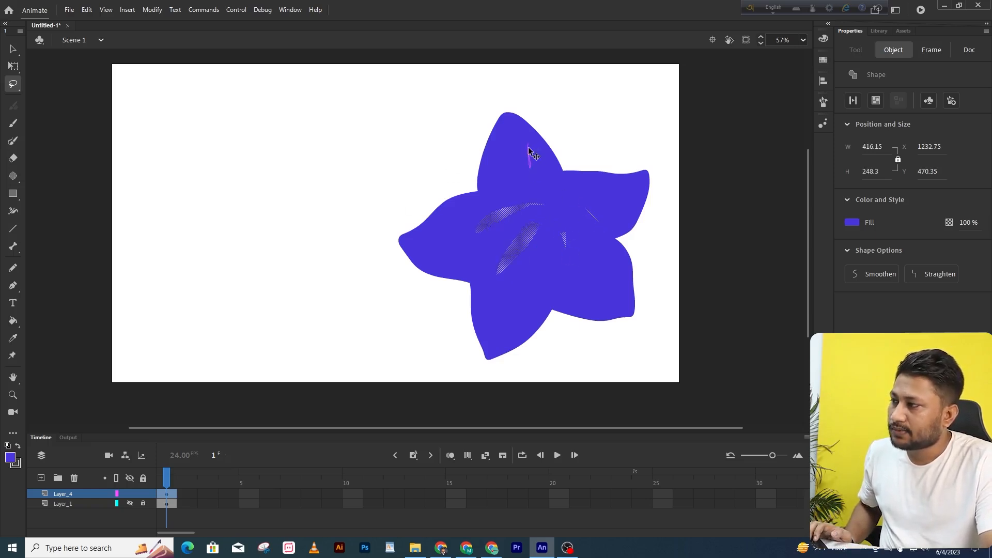
{"action": "left_click_drag", "start_coordinate": [459, 227], "coordinate": [459, 227]}
{"action": "left_click_drag", "start_coordinate": [491, 276], "coordinate": [485, 306]}
{"action": "left_click_drag", "start_coordinate": [584, 265], "coordinate": [600, 292]}
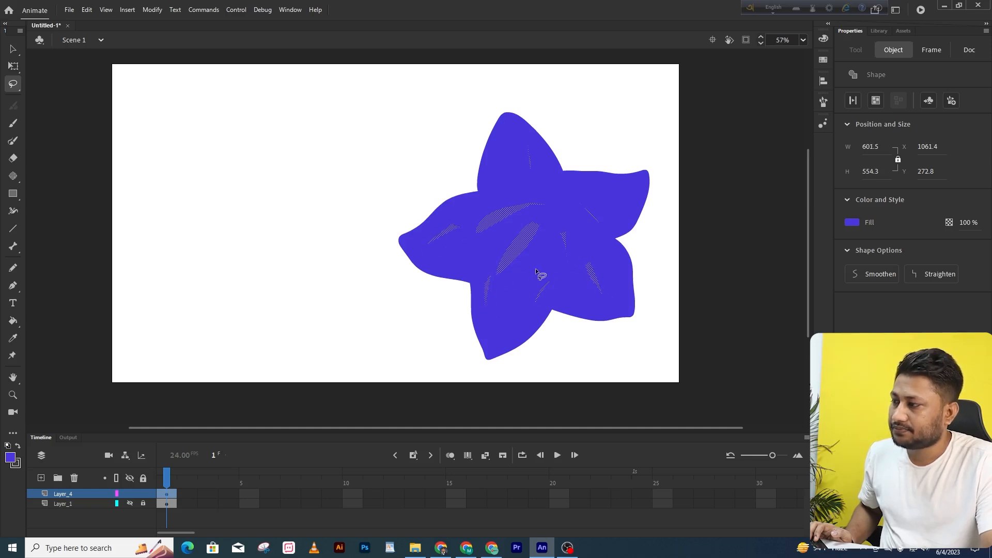
{"action": "left_click_drag", "start_coordinate": [529, 277], "coordinate": [522, 309]}
{"action": "mouse_move", "coordinate": [469, 240]}
{"action": "left_mouse_down"}
{"action": "mouse_move", "coordinate": [449, 252]}
{"action": "mouse_move", "coordinate": [468, 240]}
{"action": "left_mouse_up"}
{"action": "mouse_move", "coordinate": [428, 248]}
{"action": "left_mouse_down"}
{"action": "mouse_move", "coordinate": [406, 244]}
{"action": "mouse_move", "coordinate": [427, 249]}
{"action": "left_mouse_up"}
{"action": "mouse_move", "coordinate": [507, 323]}
{"action": "left_mouse_down"}
{"action": "mouse_move", "coordinate": [500, 349]}
{"action": "mouse_move", "coordinate": [501, 302]}
{"action": "left_mouse_up"}
{"action": "mouse_move", "coordinate": [599, 188]}
{"action": "left_mouse_down"}
{"action": "mouse_move", "coordinate": [630, 185]}
{"action": "mouse_move", "coordinate": [602, 195]}
{"action": "left_mouse_up"}
{"action": "mouse_move", "coordinate": [523, 162]}
{"action": "left_mouse_down"}
{"action": "mouse_move", "coordinate": [509, 144]}
{"action": "mouse_move", "coordinate": [513, 164]}
{"action": "left_mouse_up"}
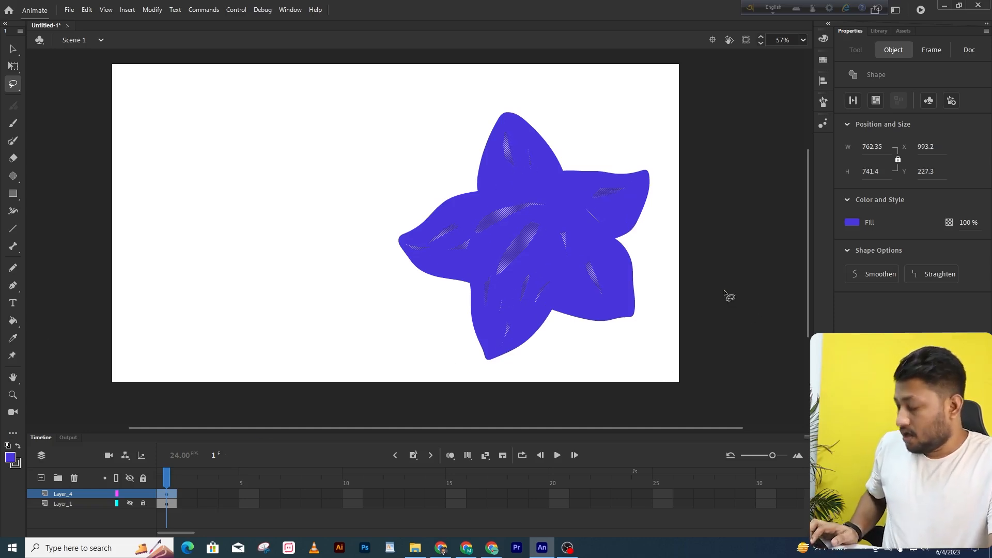
Move the selected slivers off the flower onto the empty stage beside it, duplicate them several times and deselect
{"action": "left_click_drag", "start_coordinate": [556, 294], "coordinate": [339, 252]}
{"action": "key", "text": "ctrl+d"}
{"action": "key", "text": "ctrl+d"}
{"action": "key", "text": "ctrl+d"}
{"action": "key", "text": "ctrl+d"}
{"action": "key", "text": "ctrl+d"}
{"action": "key", "text": "ctrl+d"}
{"action": "key", "text": "ctrl+d"}
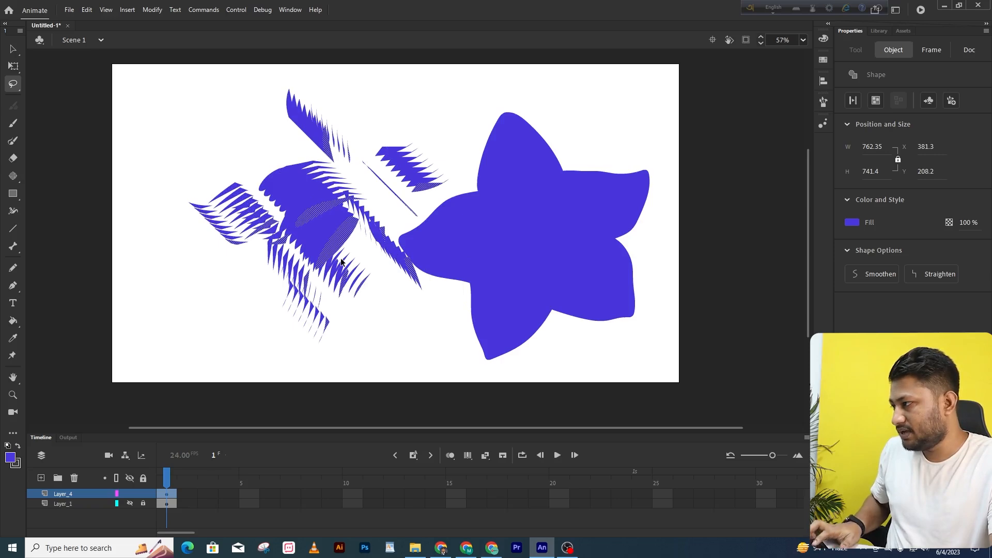
{"action": "left_click", "coordinate": [339, 258]}
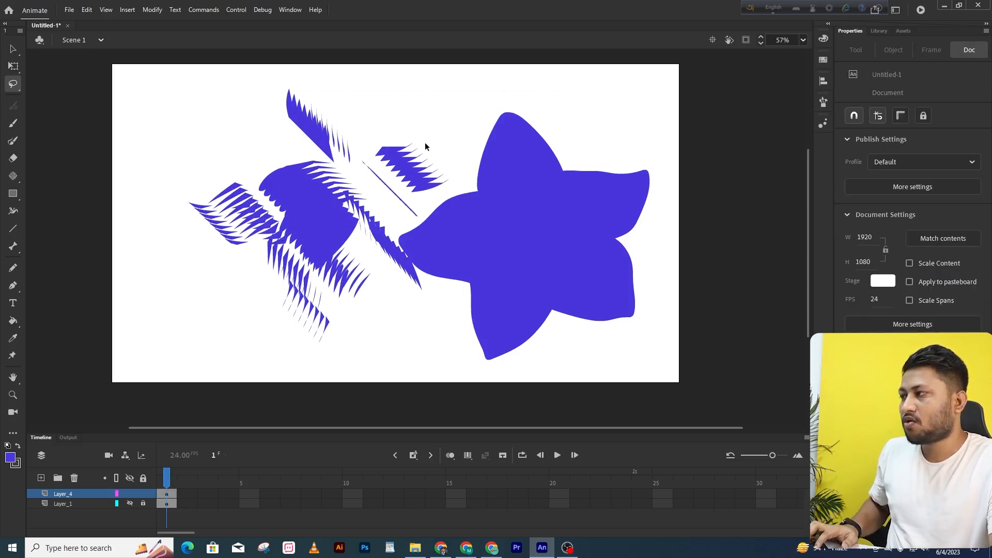
Select the flower and all the duplicated slivers and delete them from the stage
{"action": "key", "text": "v"}
{"action": "mouse_move", "coordinate": [193, 79]}
{"action": "left_mouse_down"}
{"action": "mouse_move", "coordinate": [592, 385]}
{"action": "mouse_move", "coordinate": [709, 403]}
{"action": "left_mouse_up"}
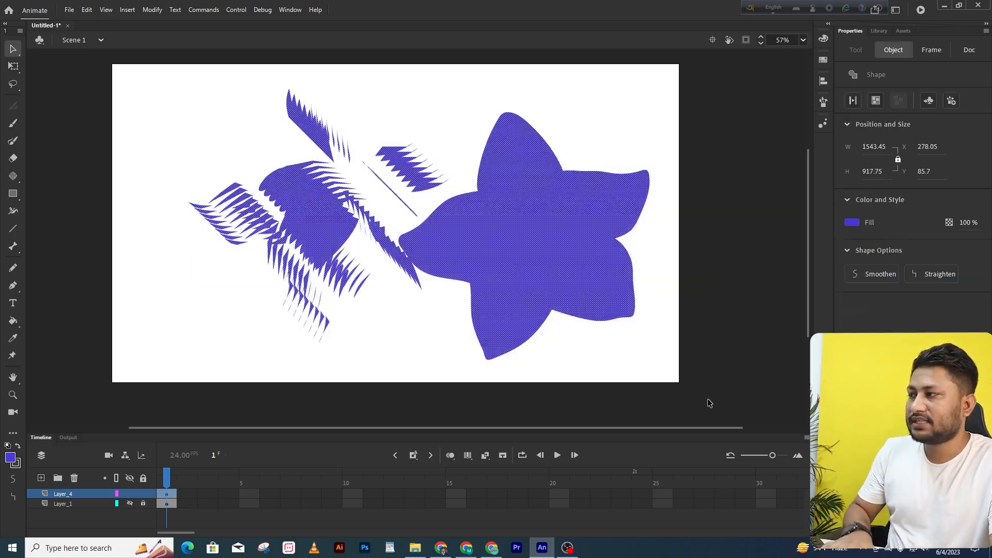
{"action": "left_click", "coordinate": [650, 302]}
{"action": "mouse_move", "coordinate": [685, 74]}
{"action": "left_mouse_down"}
{"action": "mouse_move", "coordinate": [202, 426]}
{"action": "mouse_move", "coordinate": [221, 414]}
{"action": "left_mouse_up"}
{"action": "key", "text": "Delete"}
{"action": "left_click_drag", "start_coordinate": [13, 84], "coordinate": [53, 117]}
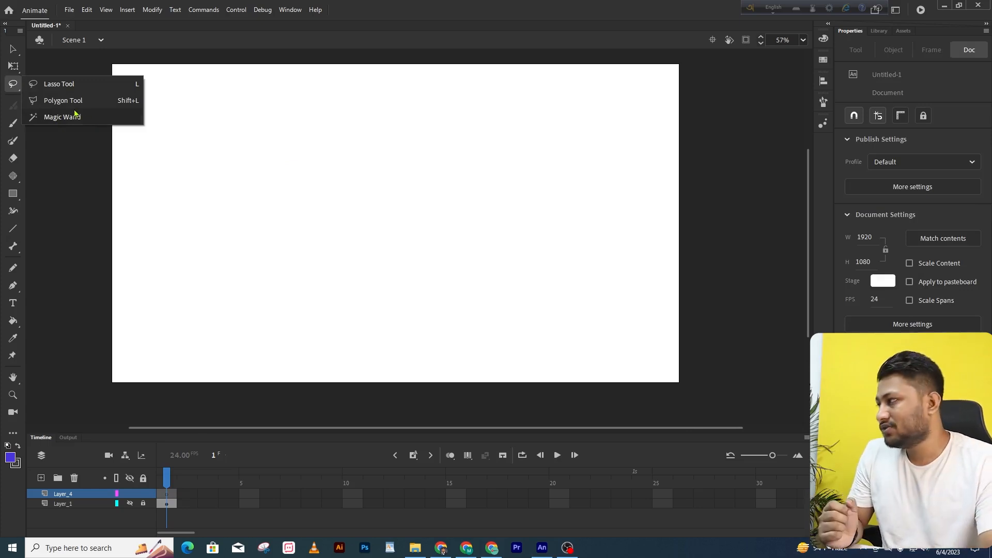
{"action": "left_click_drag", "start_coordinate": [75, 113], "coordinate": [74, 115]}
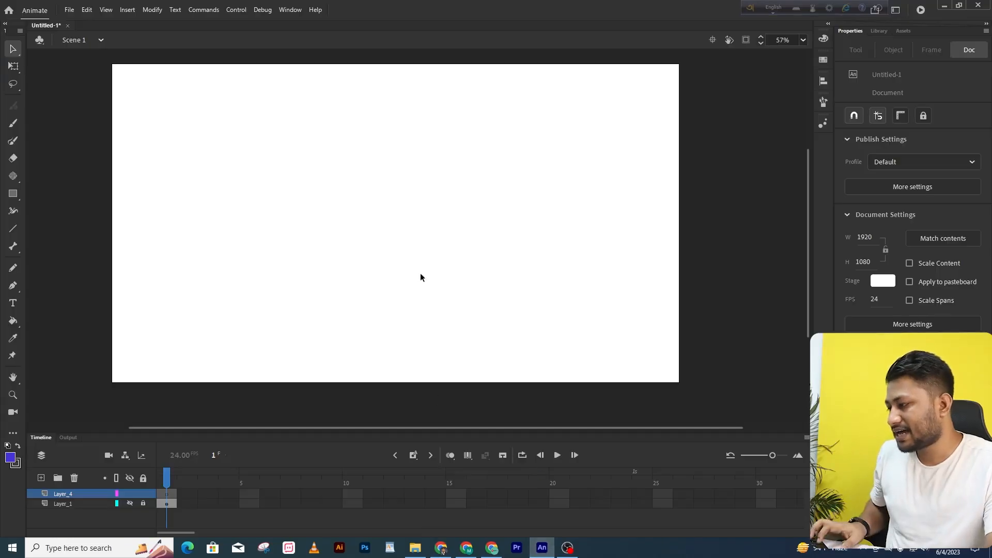
Switch to Chrome, copy the Vecteezy smiling frog image from the search results, and paste it onto the Animate stage
{"action": "left_click", "coordinate": [448, 552]}
{"action": "right_click", "coordinate": [723, 279]}
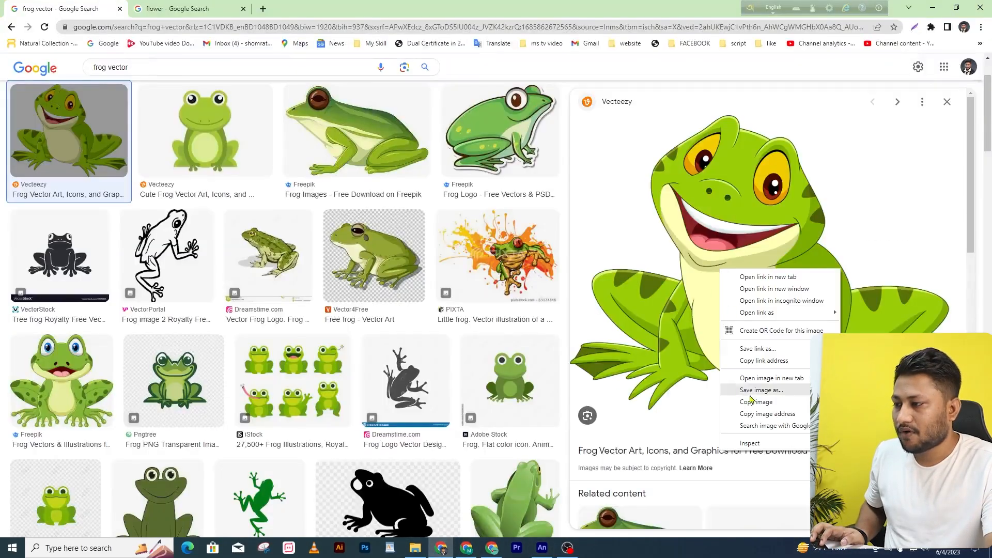
{"action": "left_click", "coordinate": [744, 399]}
{"action": "left_click", "coordinate": [542, 548]}
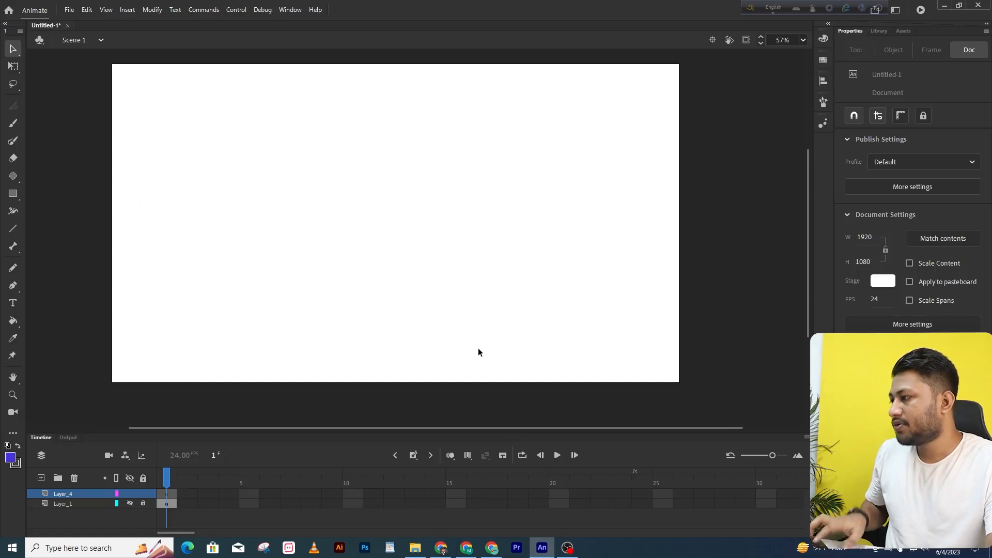
{"action": "key", "text": "ctrl+v"}
Scale the frog bitmap down with Free Transform to about 1095 by 878 px and position it inside the stage
{"action": "key", "text": "ctrl+minus"}
{"action": "key", "text": "q"}
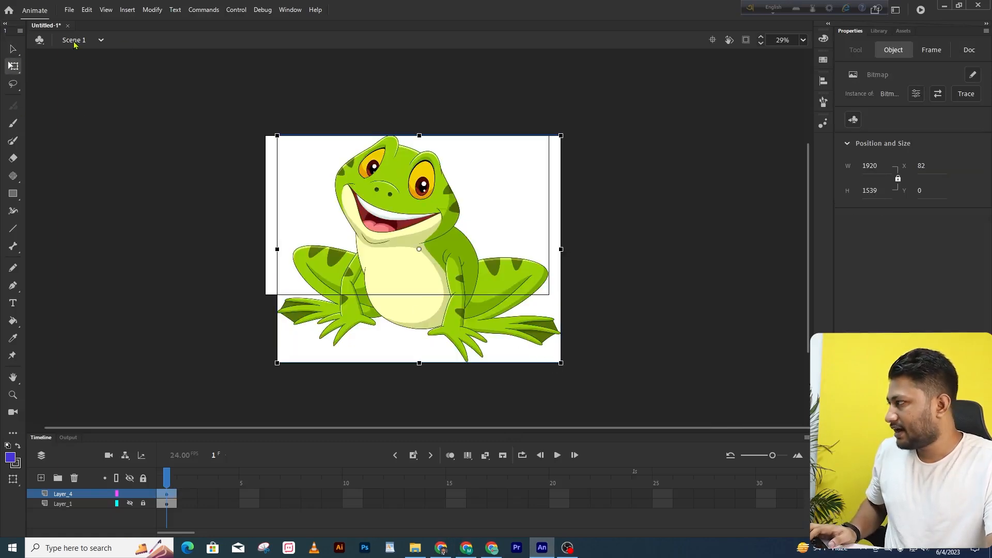
{"action": "left_click", "coordinate": [18, 71]}
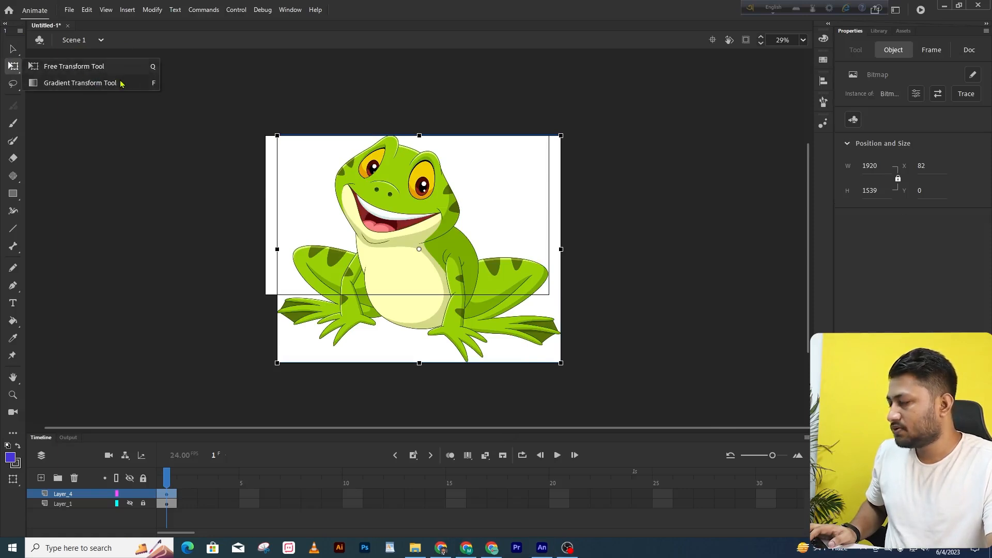
{"action": "left_click_drag", "start_coordinate": [561, 364], "coordinate": [500, 316]}
{"action": "left_click_drag", "start_coordinate": [470, 273], "coordinate": [476, 250]}
{"action": "key", "text": "ctrl+equal"}
Break the frog bitmap apart into a shape, check its selection and deselect it
{"action": "left_click", "coordinate": [270, 162]}
{"action": "left_click", "coordinate": [444, 164]}
{"action": "key", "text": "ctrl+b"}
{"action": "left_click", "coordinate": [628, 238]}
{"action": "left_click", "coordinate": [517, 133]}
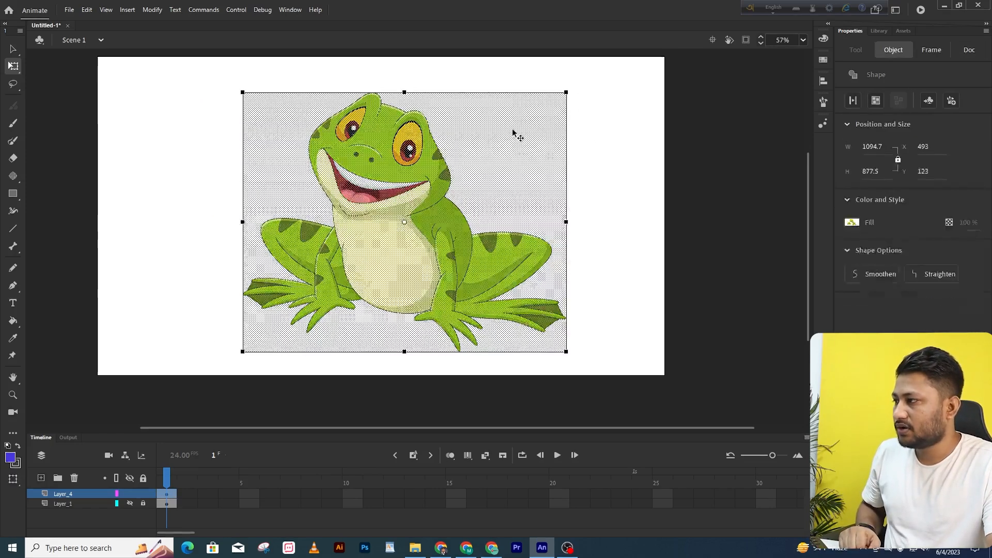
{"action": "left_click", "coordinate": [641, 179]}
{"action": "left_click_drag", "start_coordinate": [473, 205], "coordinate": [515, 184]}
{"action": "key", "text": "ctrl+a"}
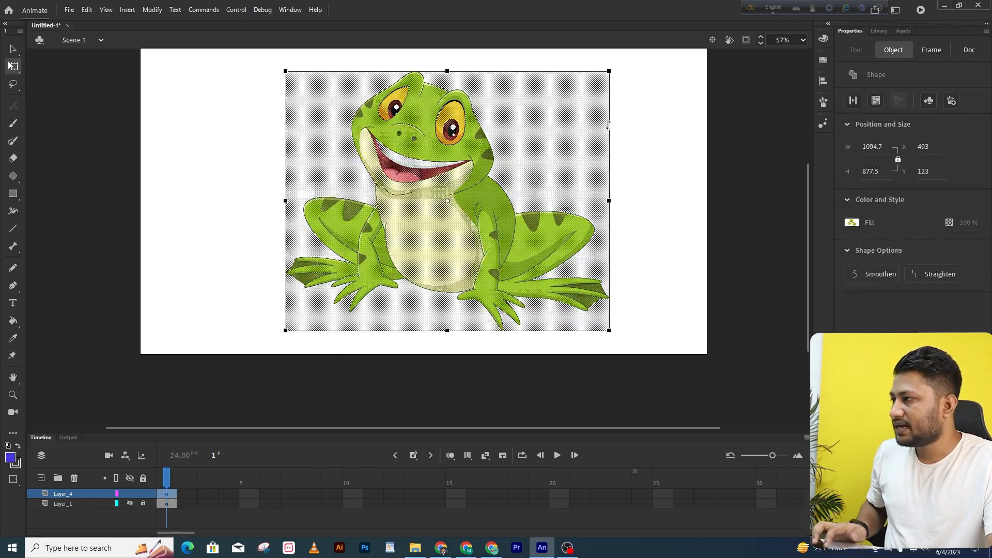
{"action": "left_click", "coordinate": [275, 166]}
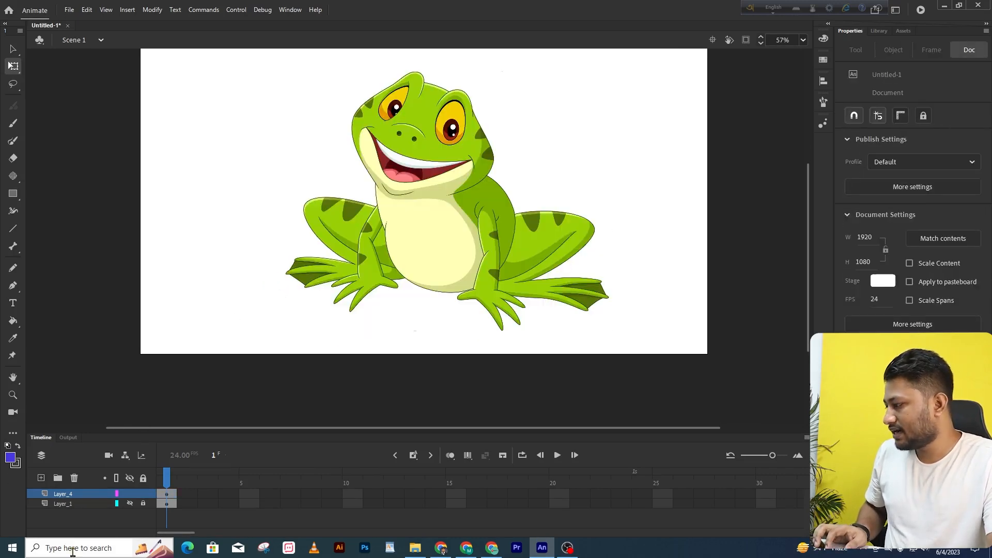
Show Layer_1, add a new layer above it, and draw a blue rectangle about 3644 by 1958 px covering the stage
{"action": "left_click", "coordinate": [129, 504]}
{"action": "left_click", "coordinate": [59, 503]}
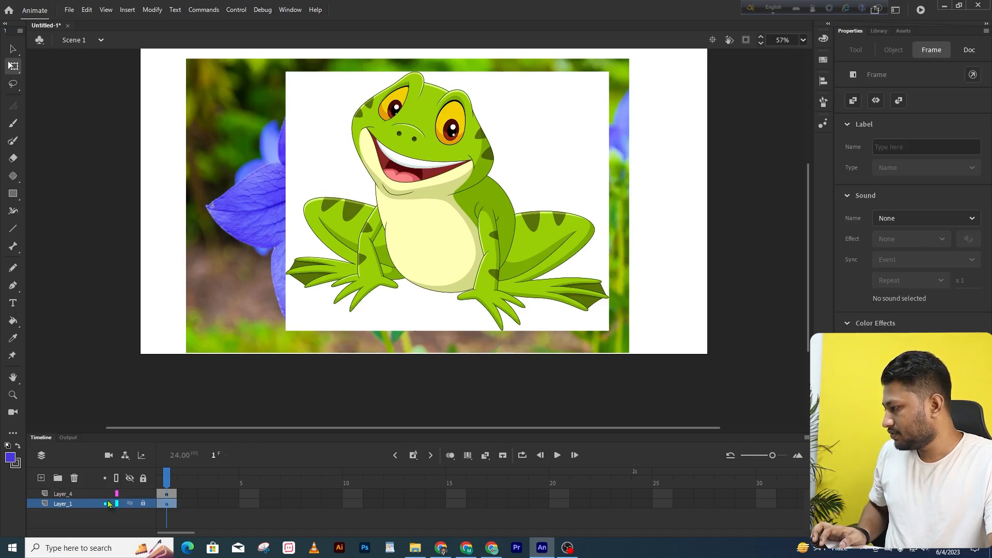
{"action": "left_click", "coordinate": [41, 477]}
{"action": "left_click", "coordinate": [13, 193]}
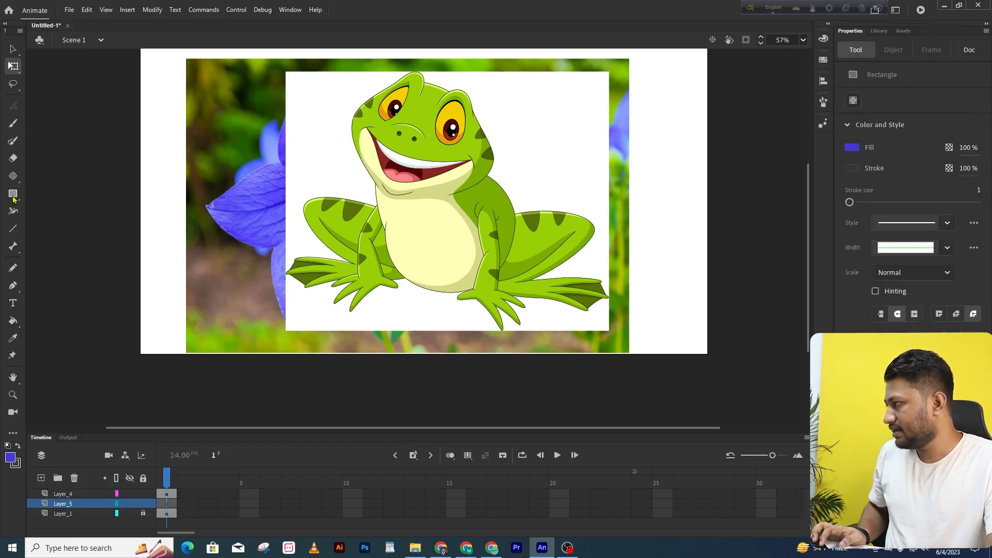
{"action": "left_click_drag", "start_coordinate": [189, 80], "coordinate": [177, 93]}
{"action": "key", "text": "ctrl+minus"}
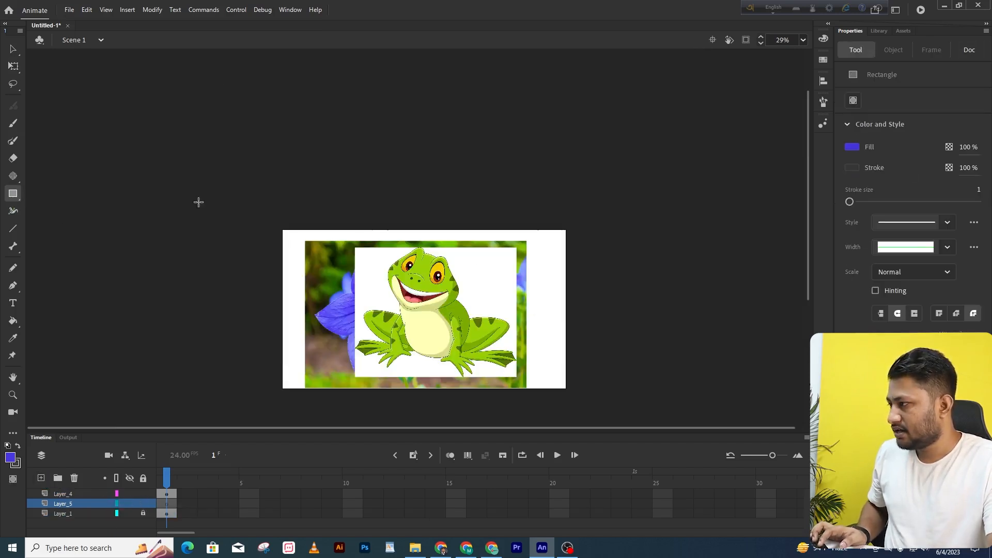
{"action": "left_click_drag", "start_coordinate": [187, 197], "coordinate": [725, 487]}
{"action": "key", "text": "v"}
{"action": "left_click", "coordinate": [614, 350]}
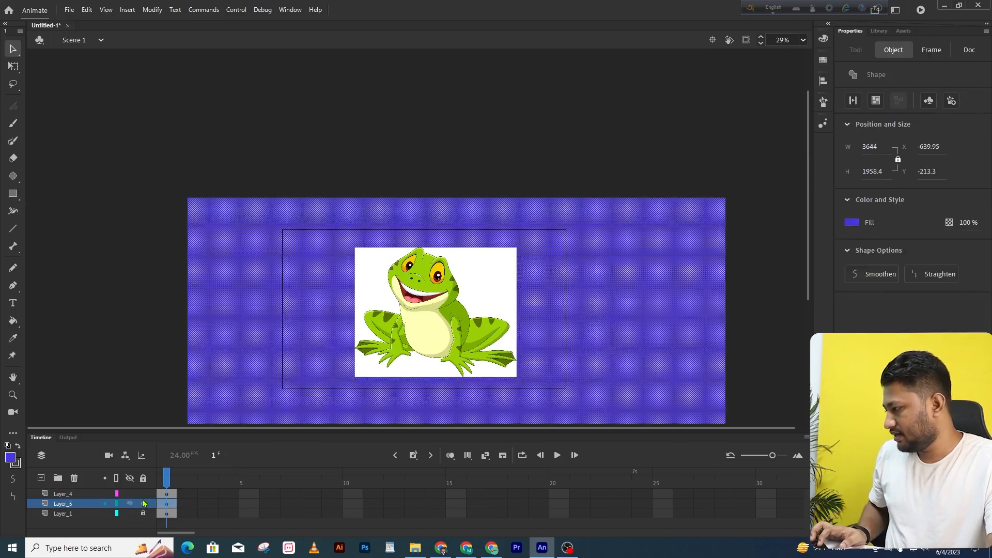
Lock the blue rectangle's layer and delete Layer_1 with the flower photo
{"action": "left_click", "coordinate": [143, 504]}
{"action": "left_click", "coordinate": [77, 513]}
{"action": "left_click", "coordinate": [73, 478]}
Select the frog shape and clip the displayed content to the stage bounds
{"action": "left_click", "coordinate": [408, 356]}
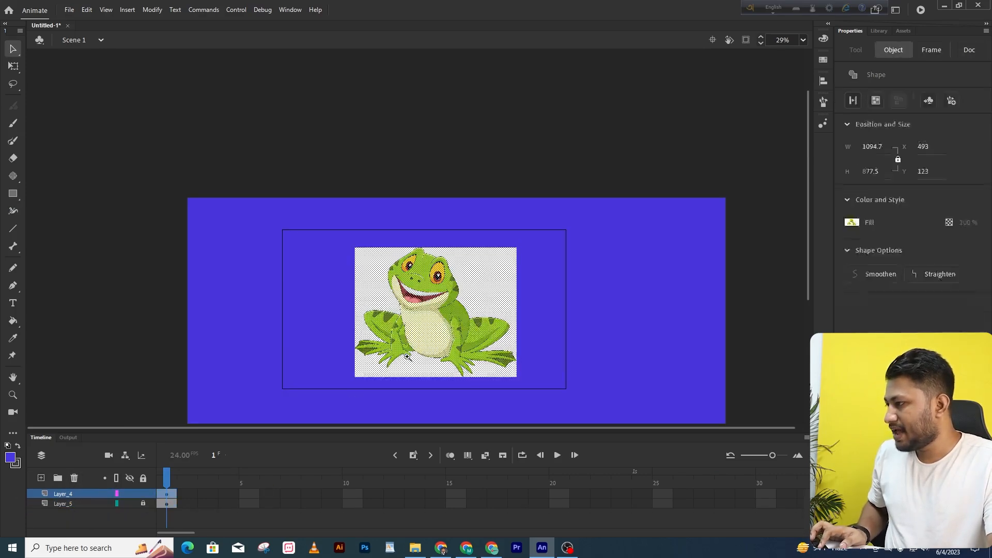
{"action": "key", "text": "ctrl+equal"}
{"action": "left_click", "coordinate": [745, 41]}
{"action": "left_click_drag", "start_coordinate": [456, 245], "coordinate": [491, 210]}
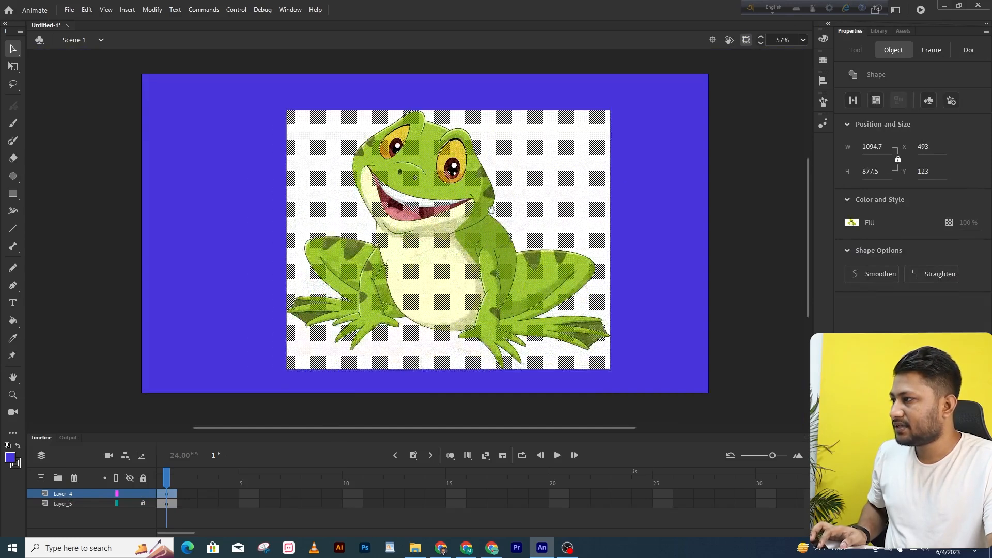
Deselect the frog shape, select the white background above and below the frog with the Magic Wand, and clear that selection
{"action": "left_click", "coordinate": [647, 216]}
{"action": "left_click_drag", "start_coordinate": [213, 113], "coordinate": [209, 98]}
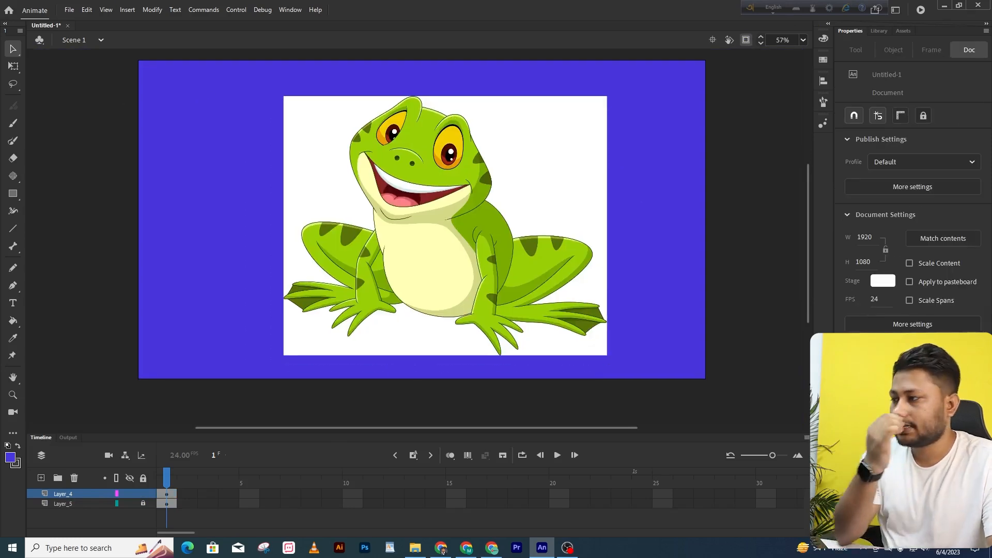
{"action": "left_click", "coordinate": [13, 84]}
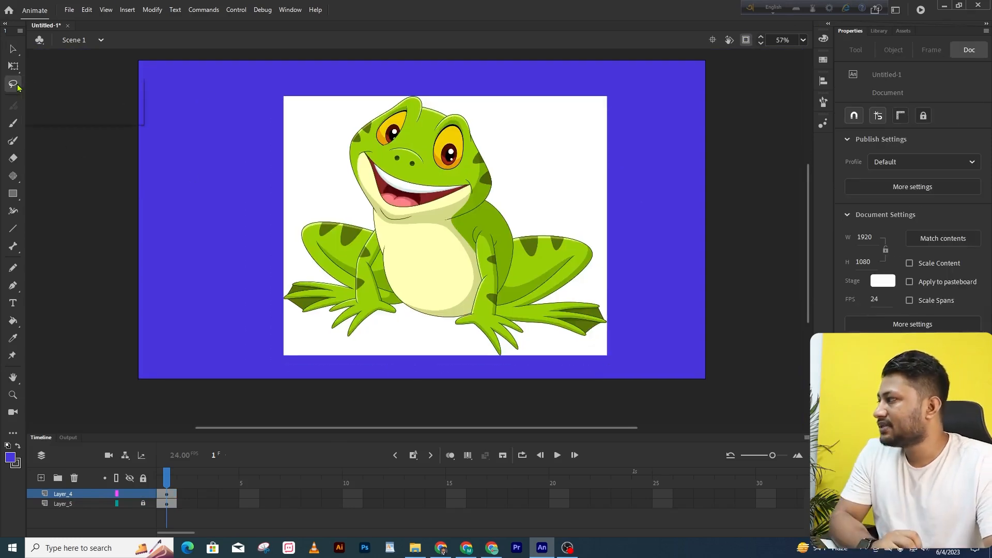
{"action": "left_click", "coordinate": [62, 118]}
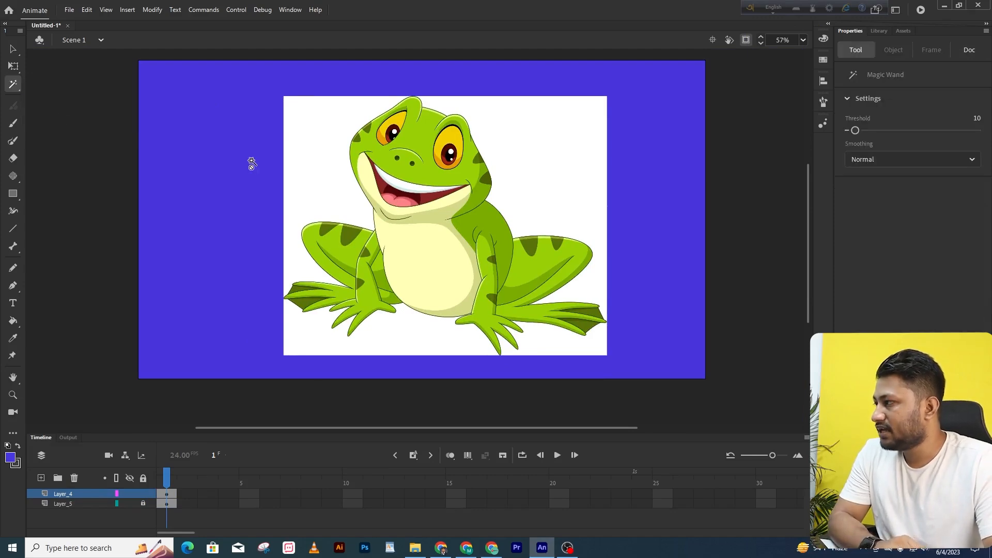
{"action": "left_click", "coordinate": [306, 145]}
{"action": "left_click", "coordinate": [430, 117]}
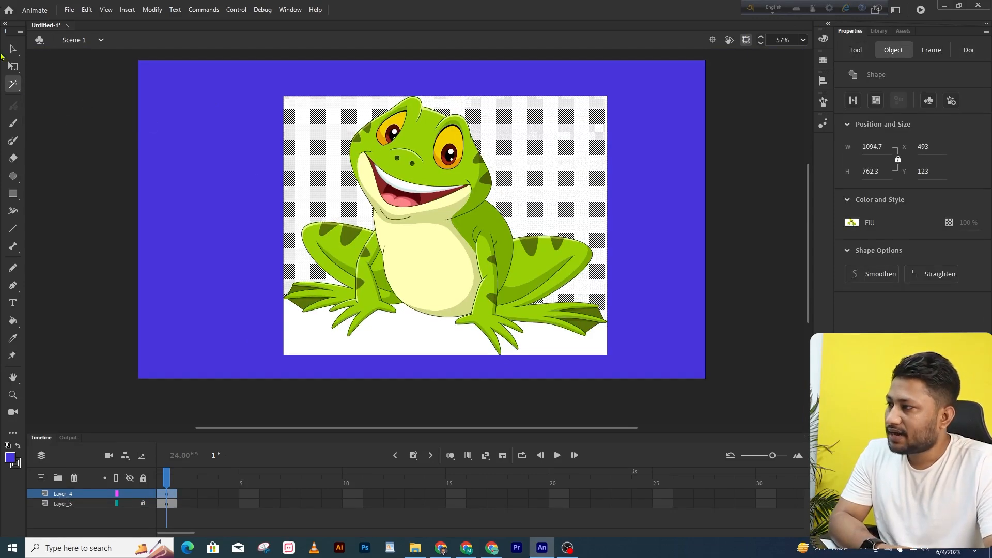
{"action": "left_click", "coordinate": [567, 346]}
{"action": "left_click", "coordinate": [427, 333]}
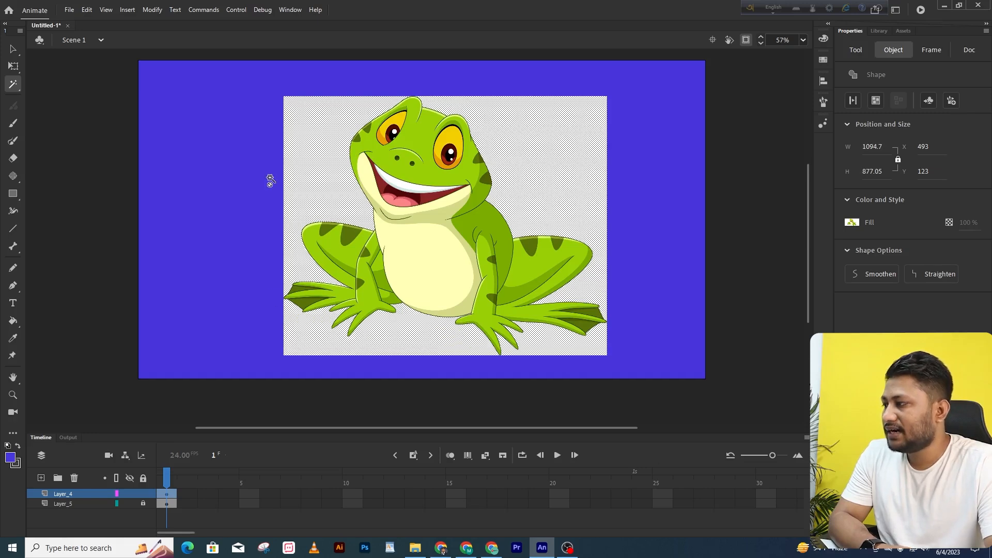
{"action": "left_click", "coordinate": [268, 185]}
Select all the white background areas around the frog with the Magic Wand and delete them
{"action": "left_click", "coordinate": [327, 156]}
{"action": "left_click", "coordinate": [523, 151]}
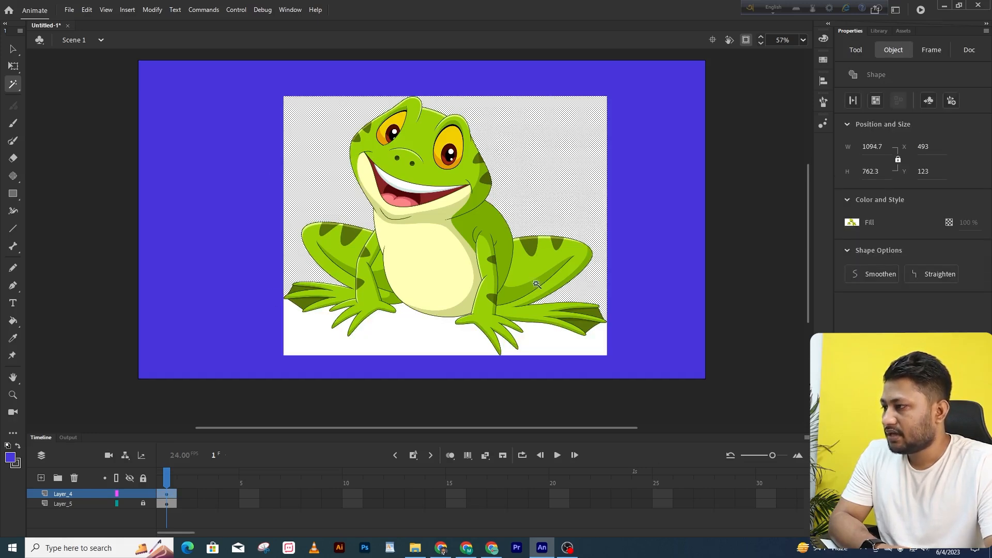
{"action": "left_click", "coordinate": [538, 327]}
{"action": "left_click", "coordinate": [424, 347]}
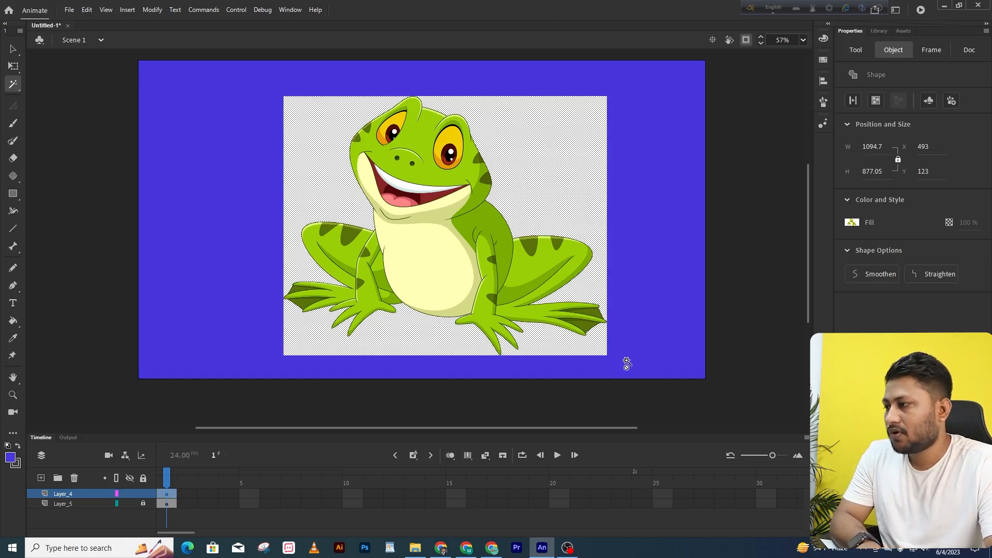
{"action": "key", "text": "Delete"}
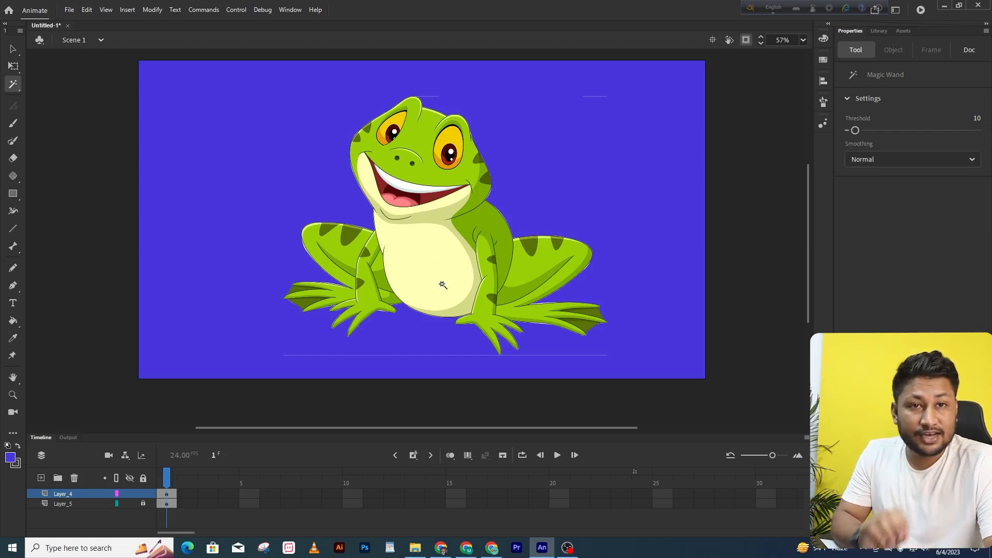
Select the frog's cream belly with the Magic Wand and try the solid fill colours 009966 and F1FFF9 on it
{"action": "left_click", "coordinate": [421, 253]}
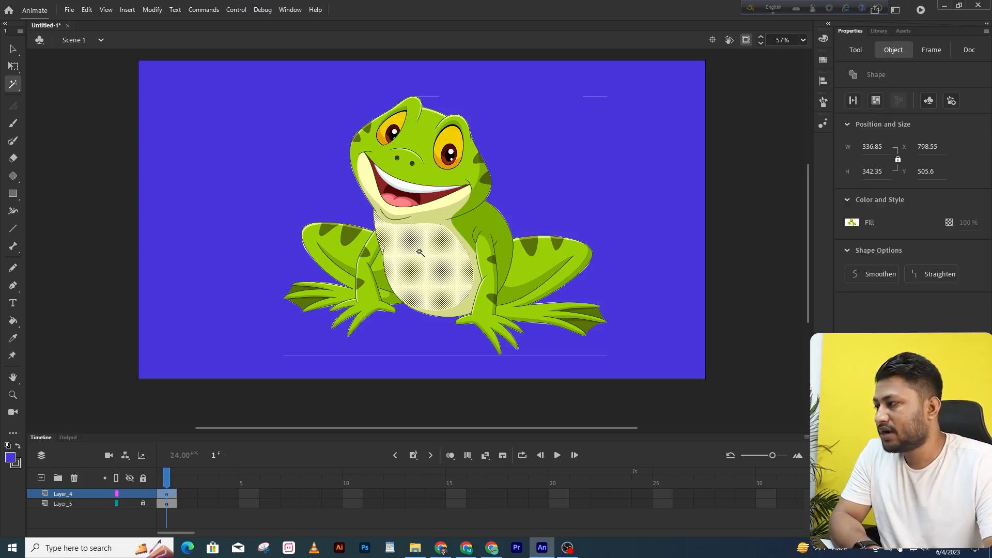
{"action": "left_click", "coordinate": [824, 39]}
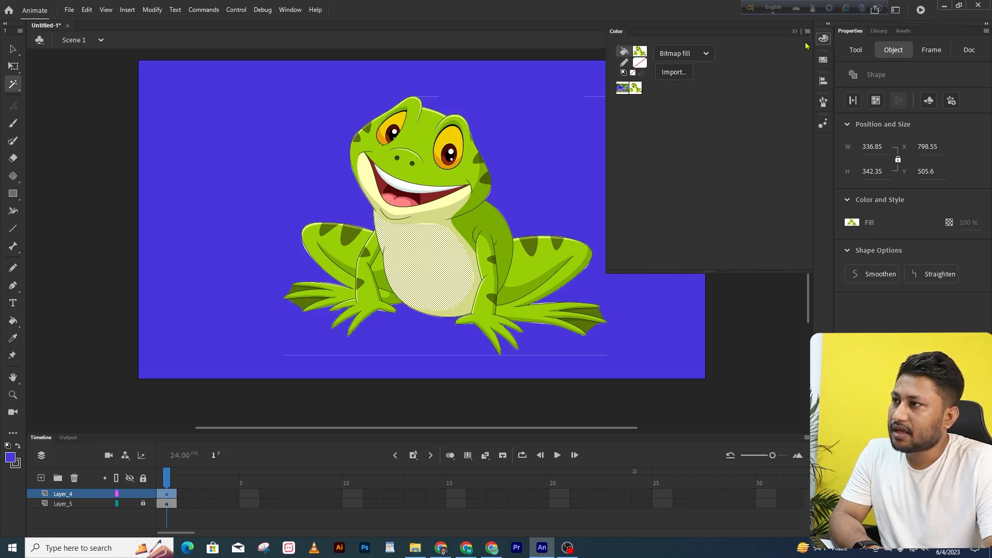
{"action": "left_click", "coordinate": [641, 52]}
{"action": "left_click", "coordinate": [640, 52]}
{"action": "left_click", "coordinate": [640, 53]}
{"action": "left_click", "coordinate": [715, 97]}
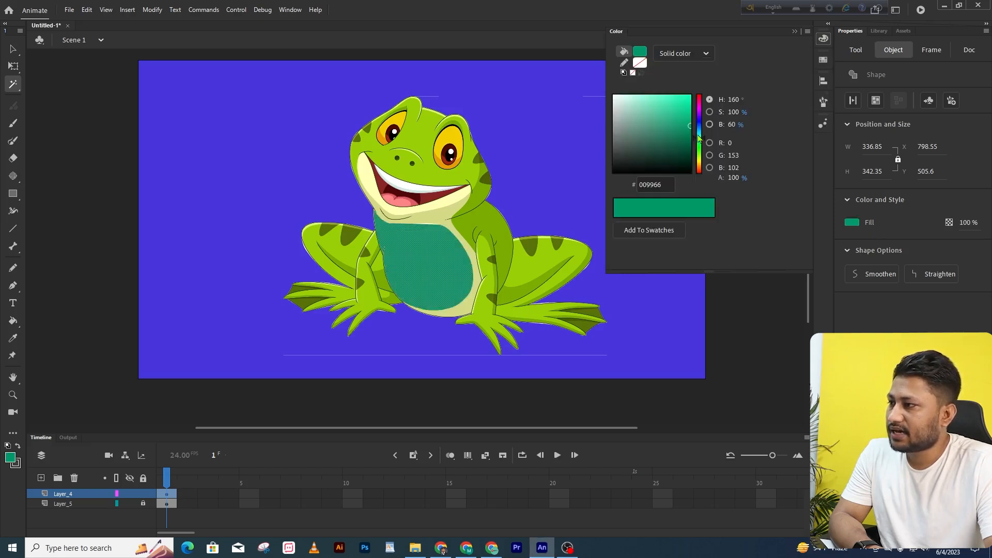
{"action": "left_click_drag", "start_coordinate": [647, 173], "coordinate": [617, 94]}
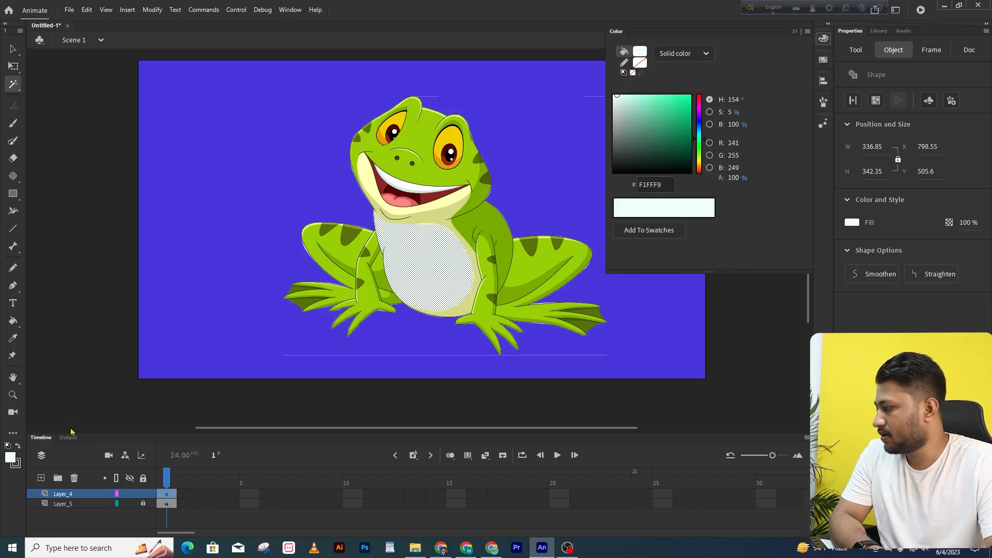
Set the belly's fill to bright yellow FFFF00 and deselect the shape
{"action": "left_click", "coordinate": [11, 458]}
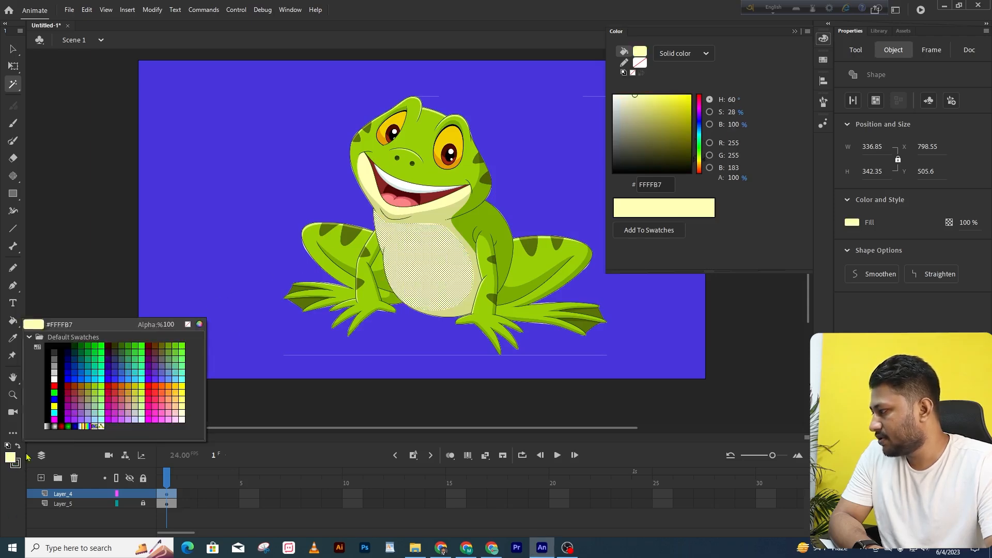
{"action": "left_click", "coordinate": [199, 324]}
{"action": "left_click_drag", "start_coordinate": [499, 182], "coordinate": [570, 168]}
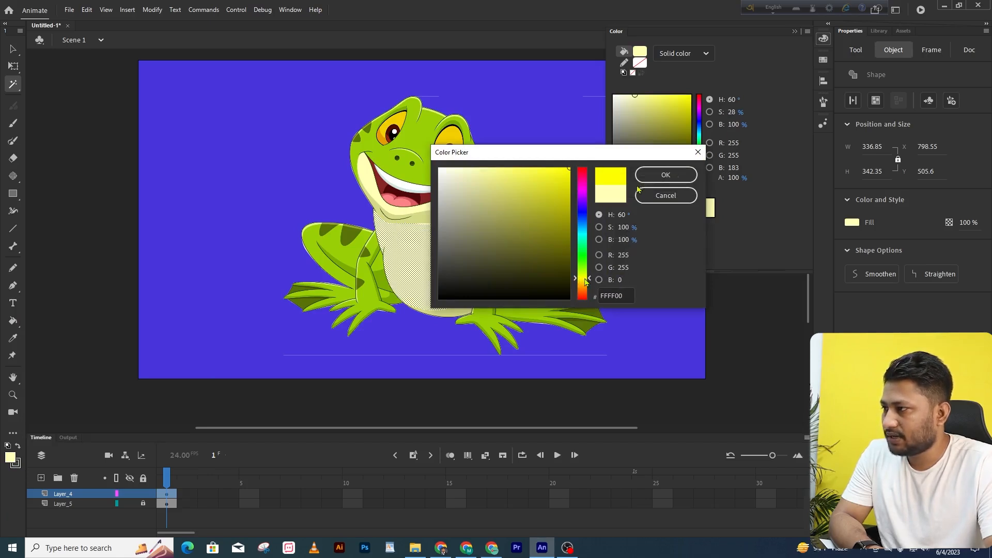
{"action": "left_click", "coordinate": [665, 175]}
{"action": "key", "text": "v"}
{"action": "left_click", "coordinate": [243, 193]}
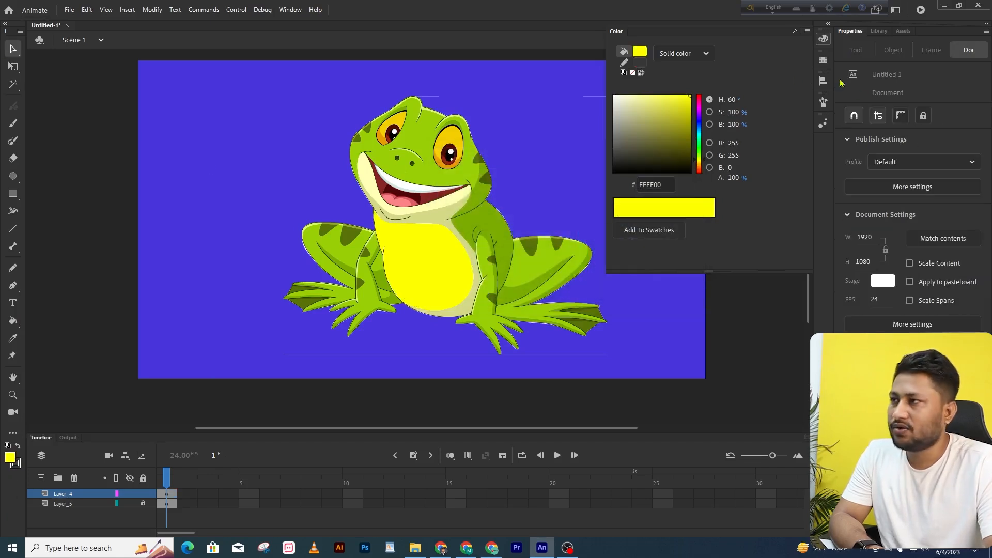